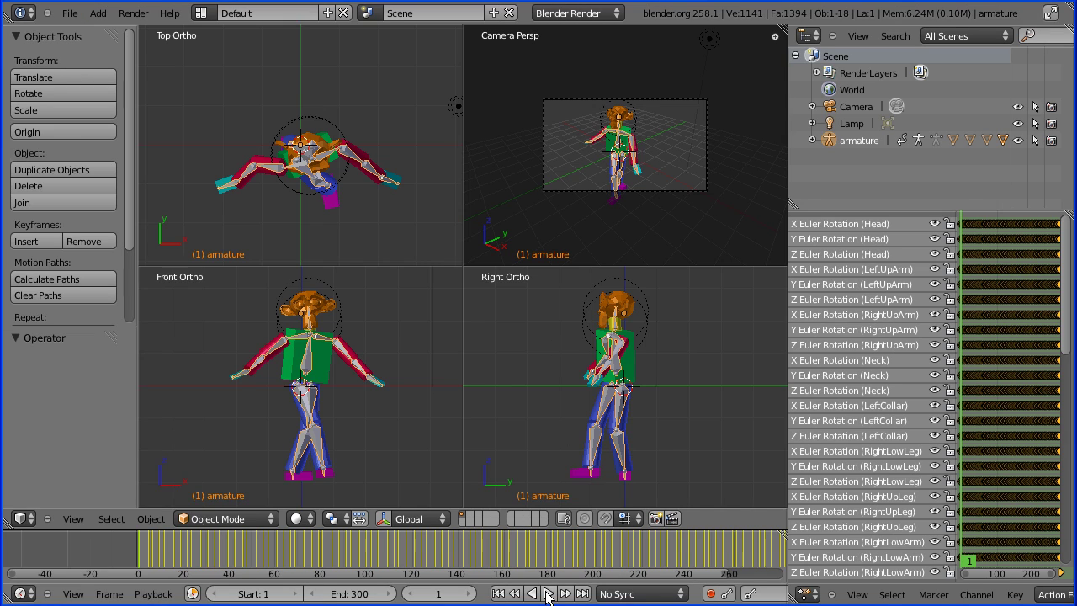
- Play the armature's current animation and stop it at frame 240
click(548, 593)
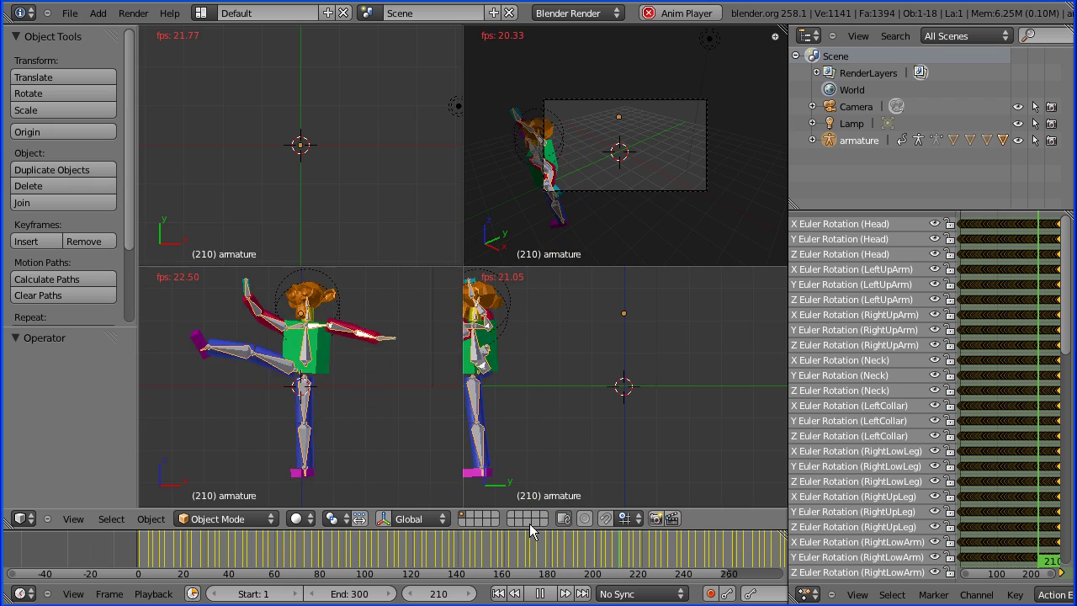
key(alt+a)
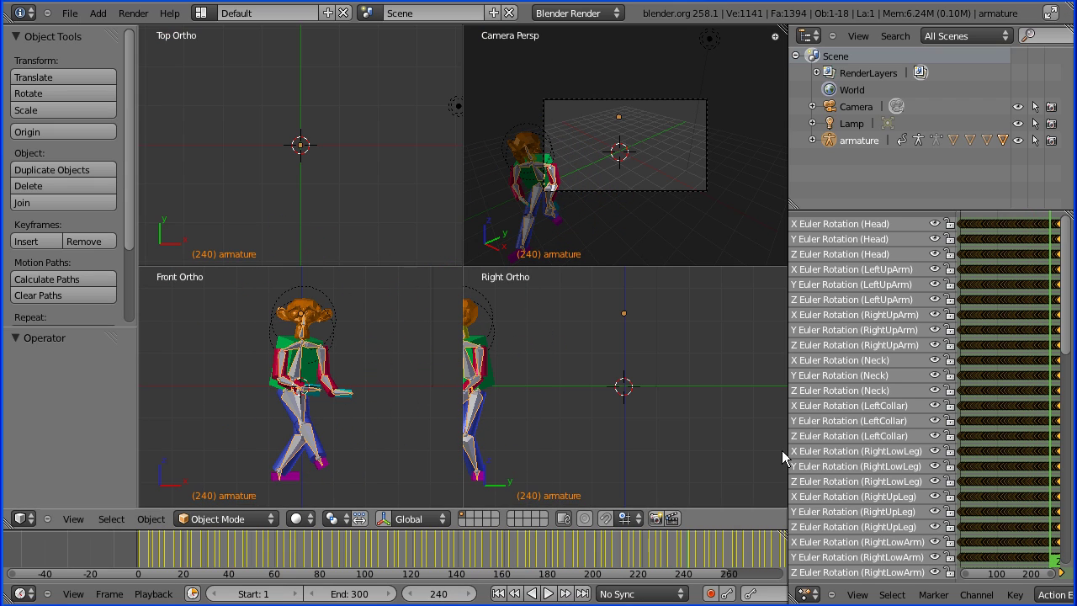
- Assign the jumpkick3 action to the armature in a widened Action Editor, then restore the 3D views
drag(789, 445, 570, 438)
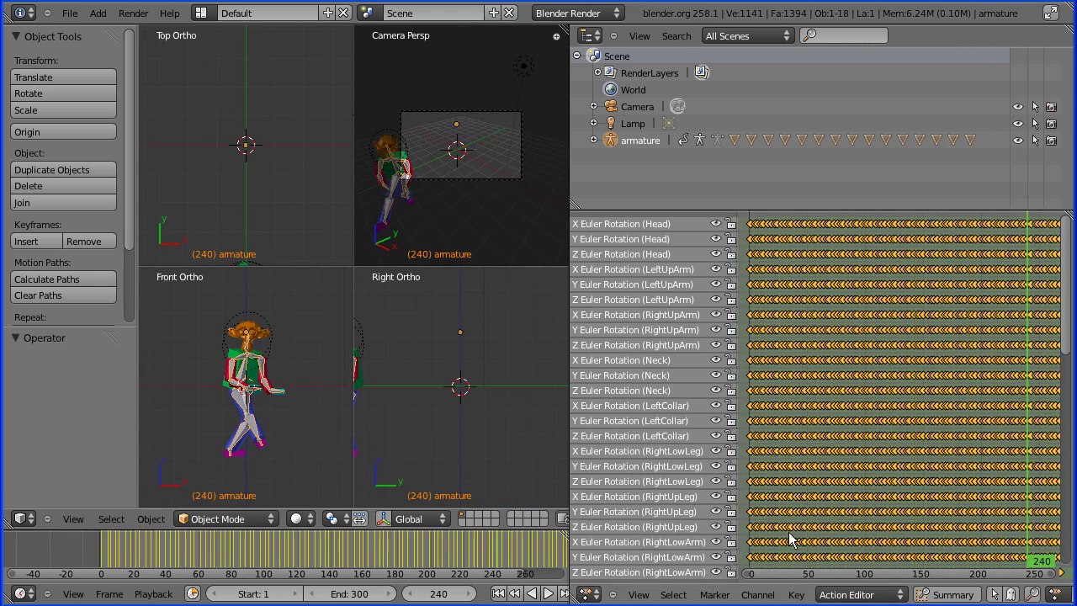
click(1056, 595)
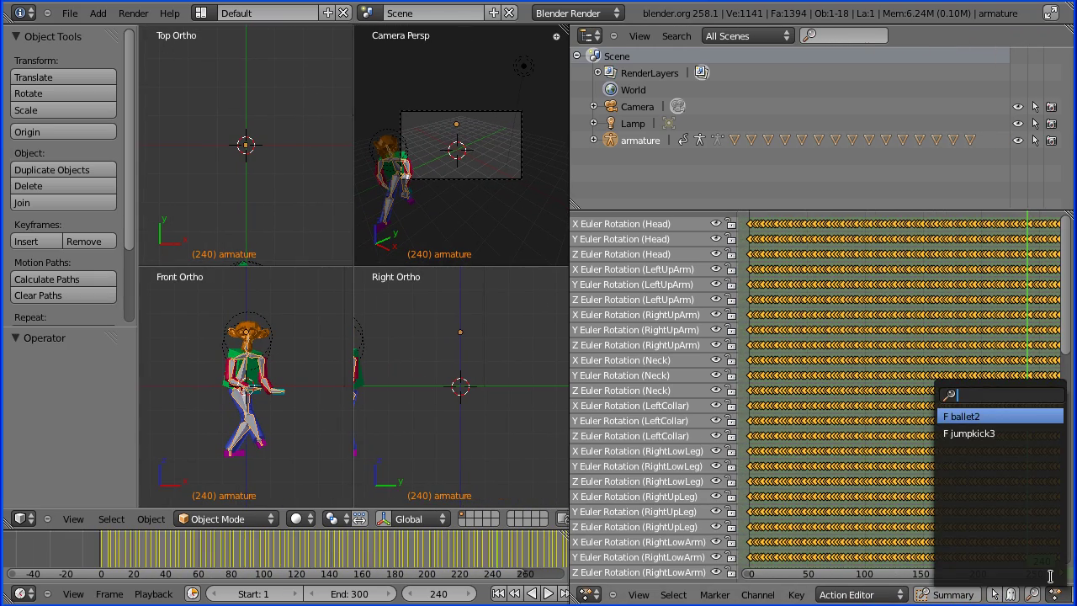
click(989, 430)
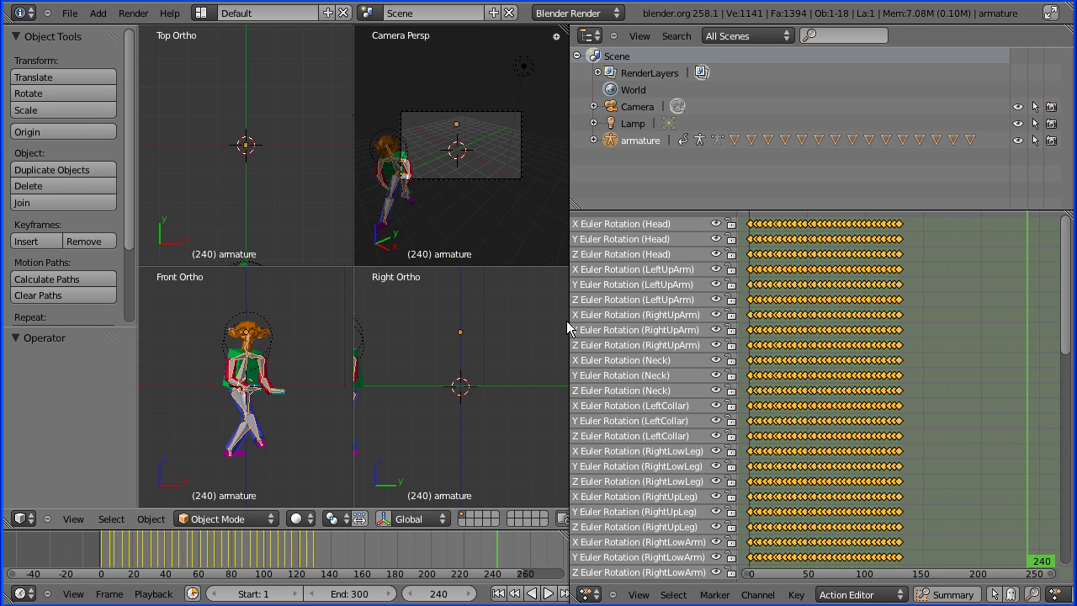
drag(568, 321, 825, 362)
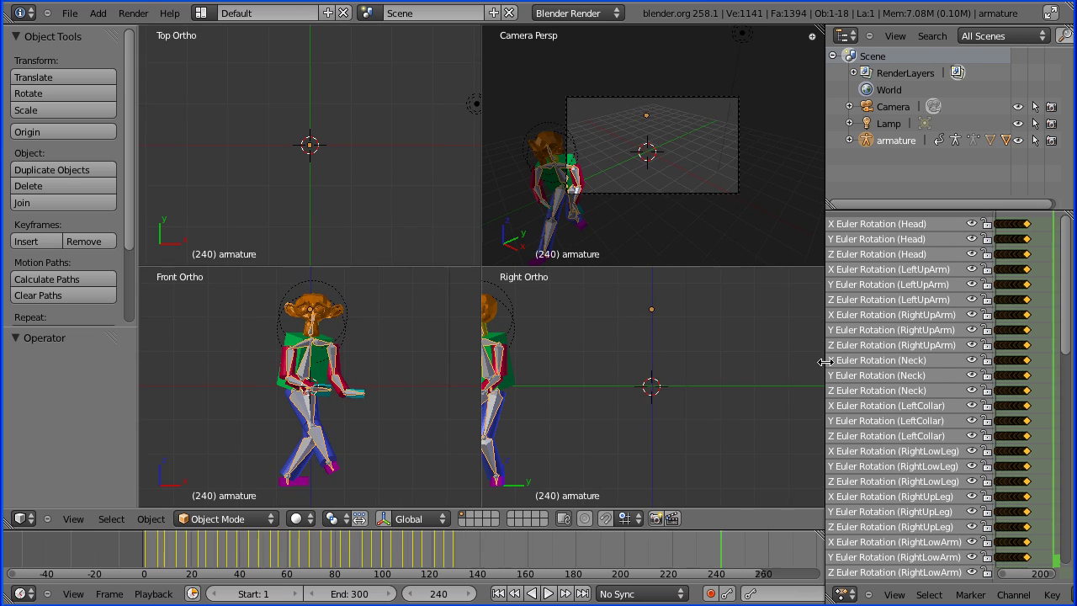
- From the first frame, lower the armature along Z to -5.019
click(498, 593)
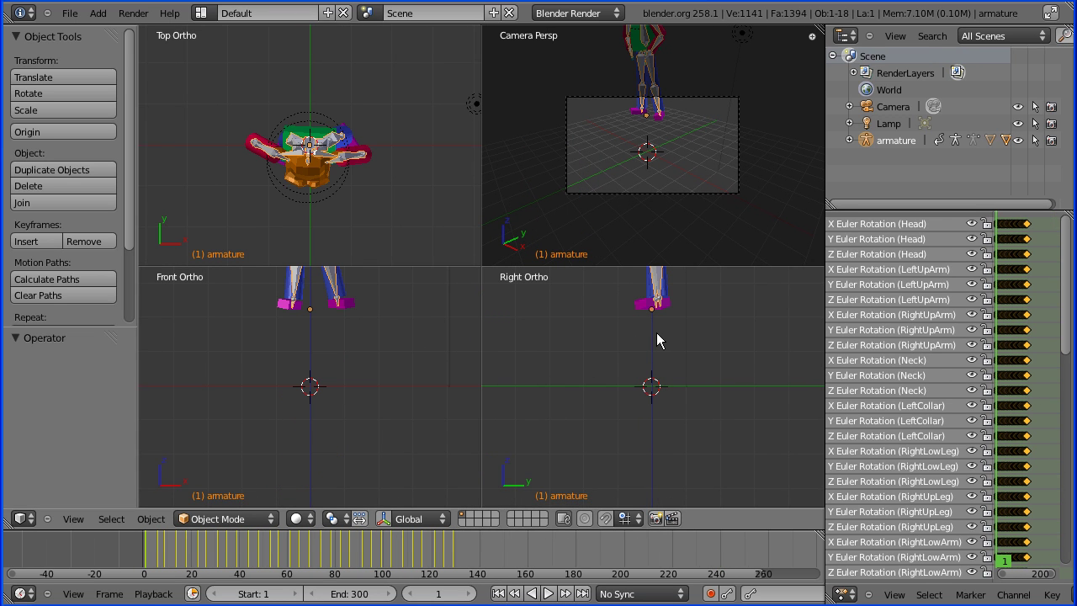
key(g)
key(z)
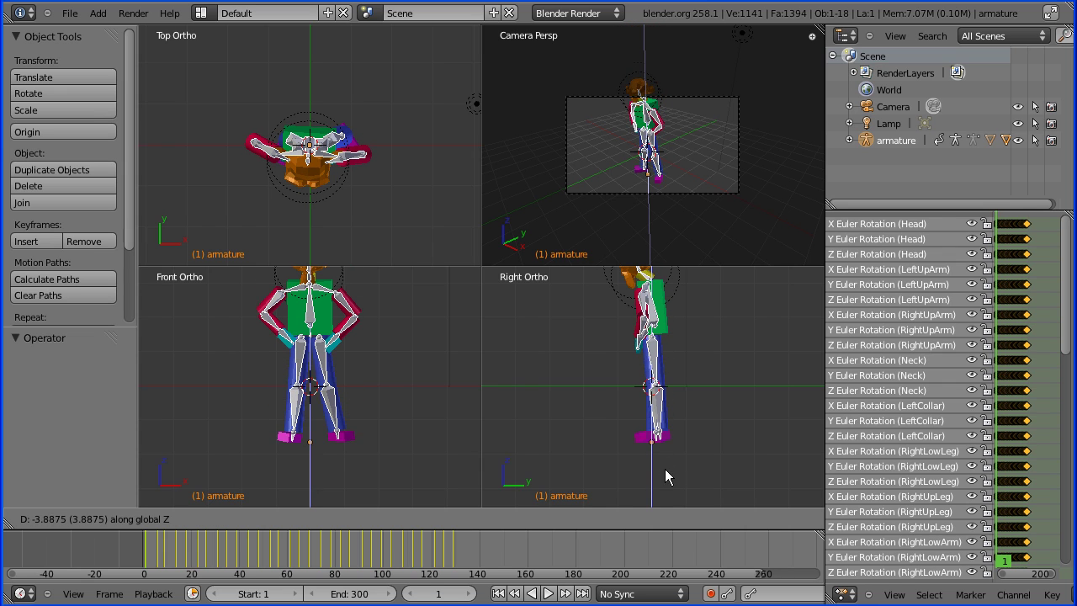
click(674, 504)
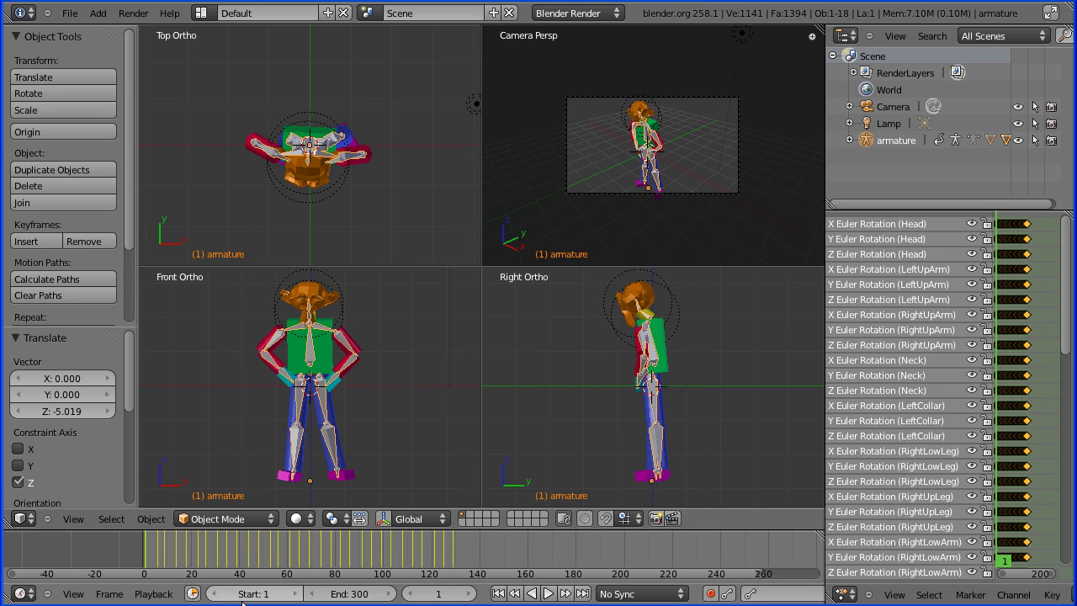
- Set the Timeline end frame to 150 and play the shortened animation
click(363, 594)
text(150)
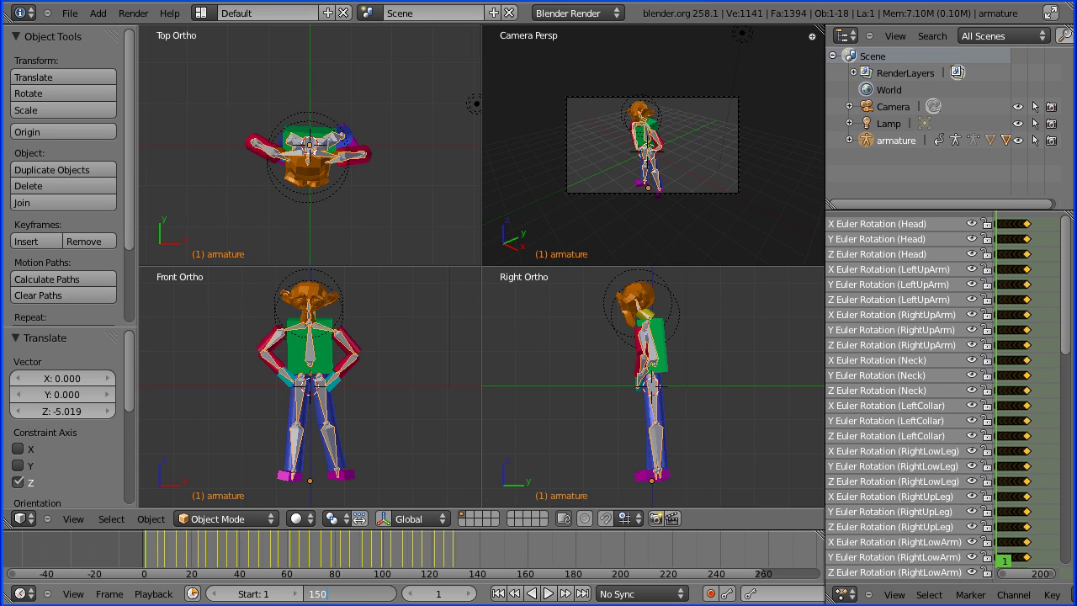
key(Return)
click(548, 594)
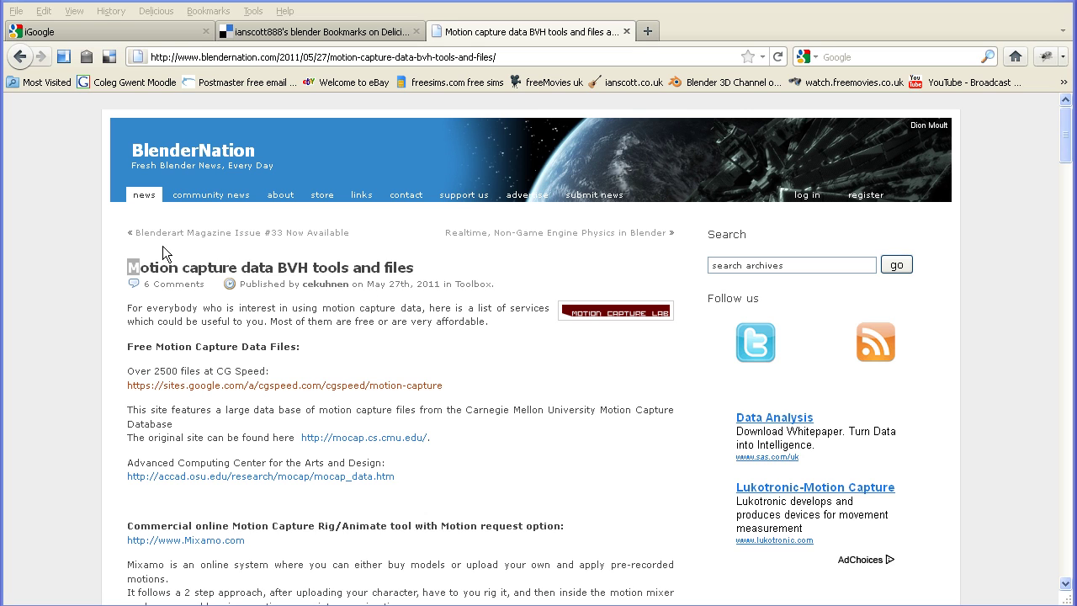
drag(109, 266, 426, 281)
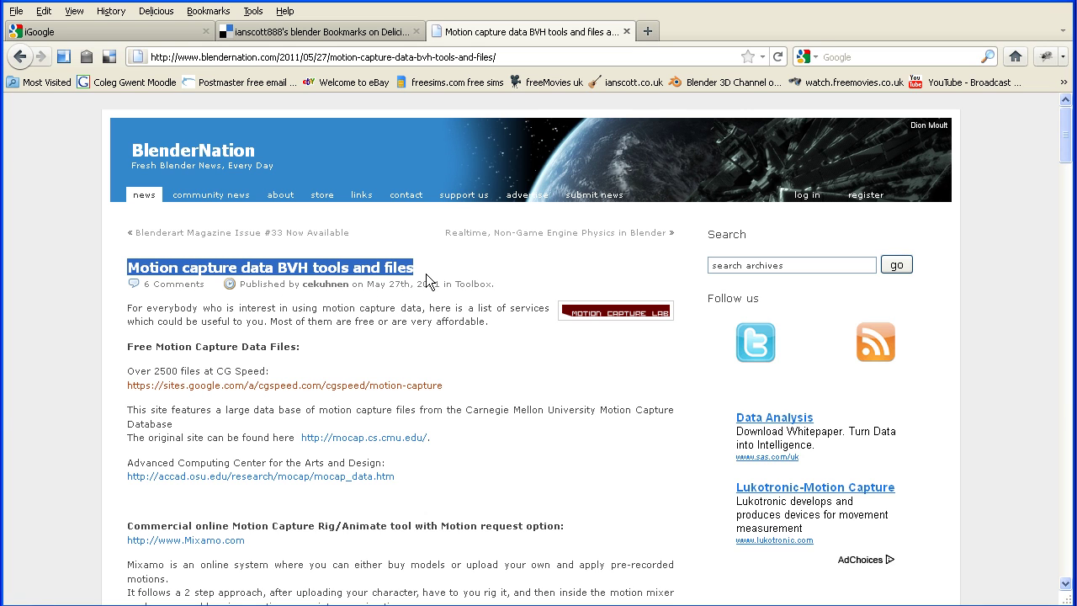
drag(119, 350, 321, 363)
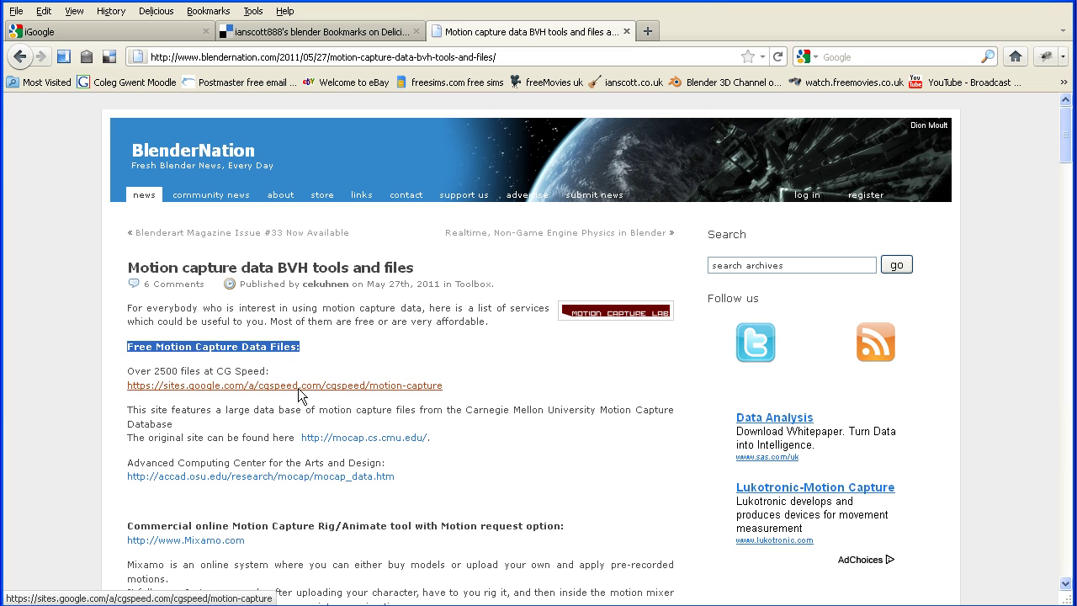
- Go from the CG Speed page to the centralsource BVH motion files page
click(298, 387)
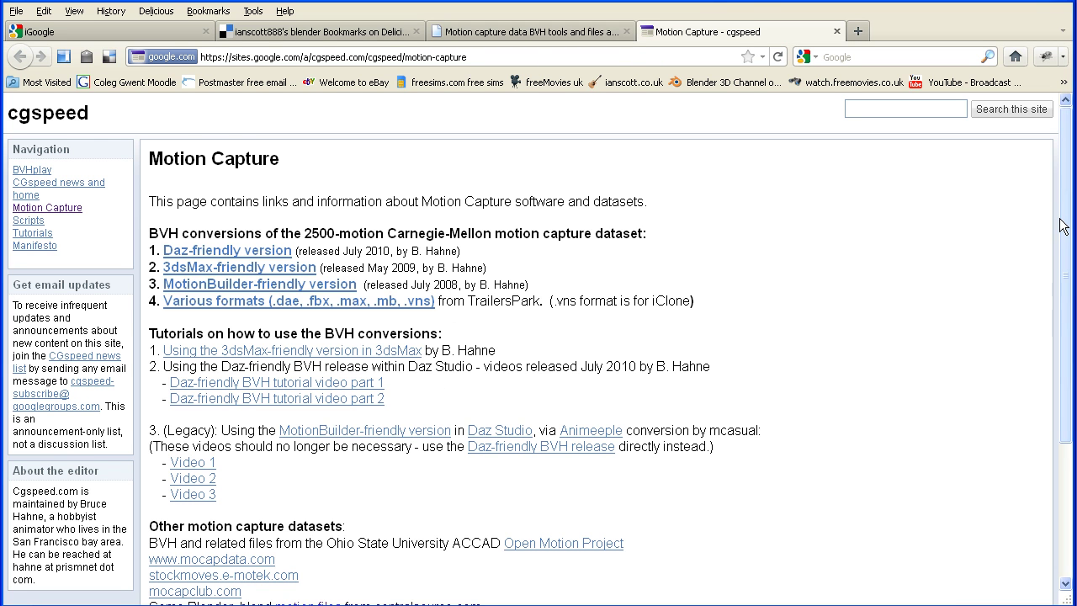
drag(1062, 226, 1062, 255)
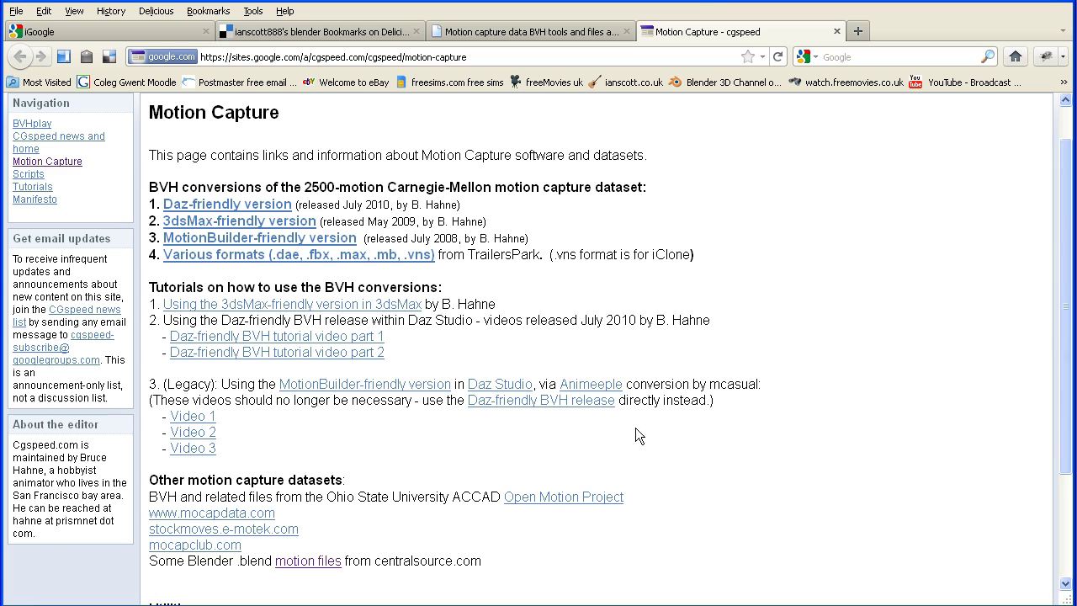
click(305, 571)
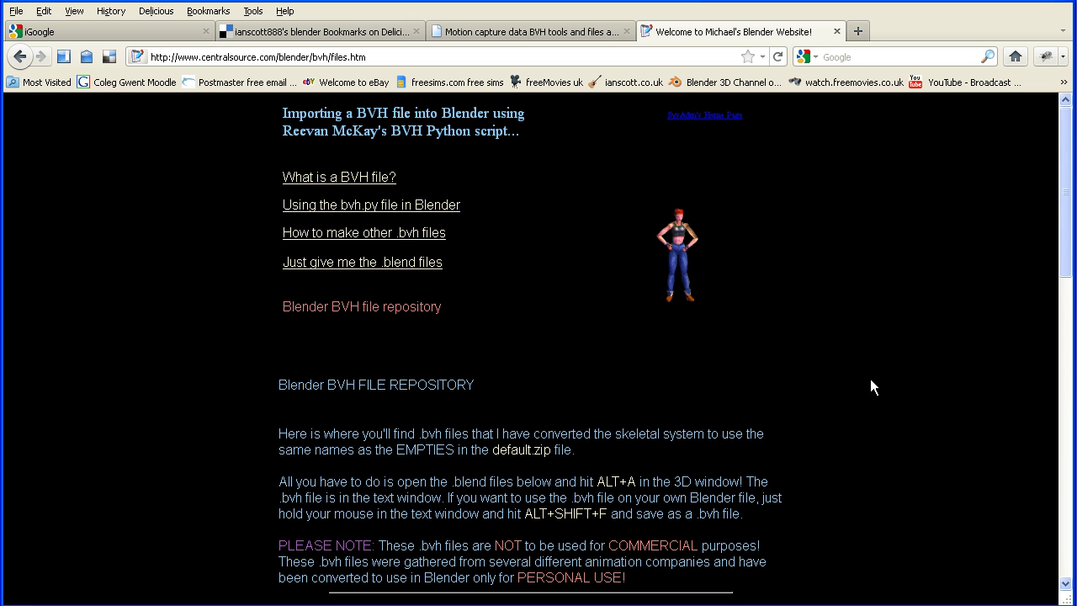
- Download jumpkick.zip from the Miscellaneous section and open the downloaded zip folder
drag(1062, 267, 1063, 389)
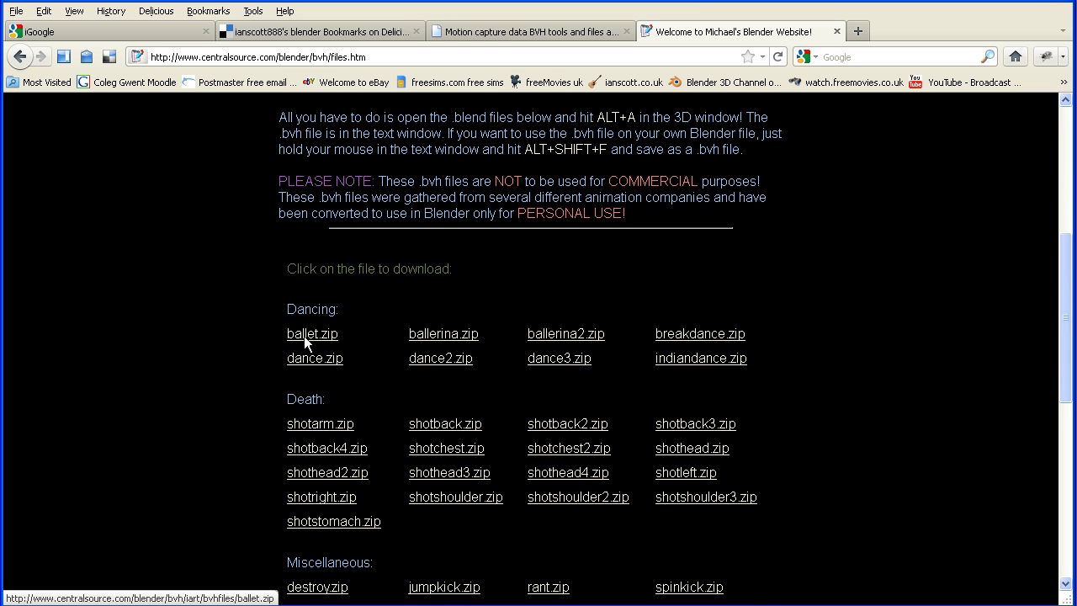
click(449, 588)
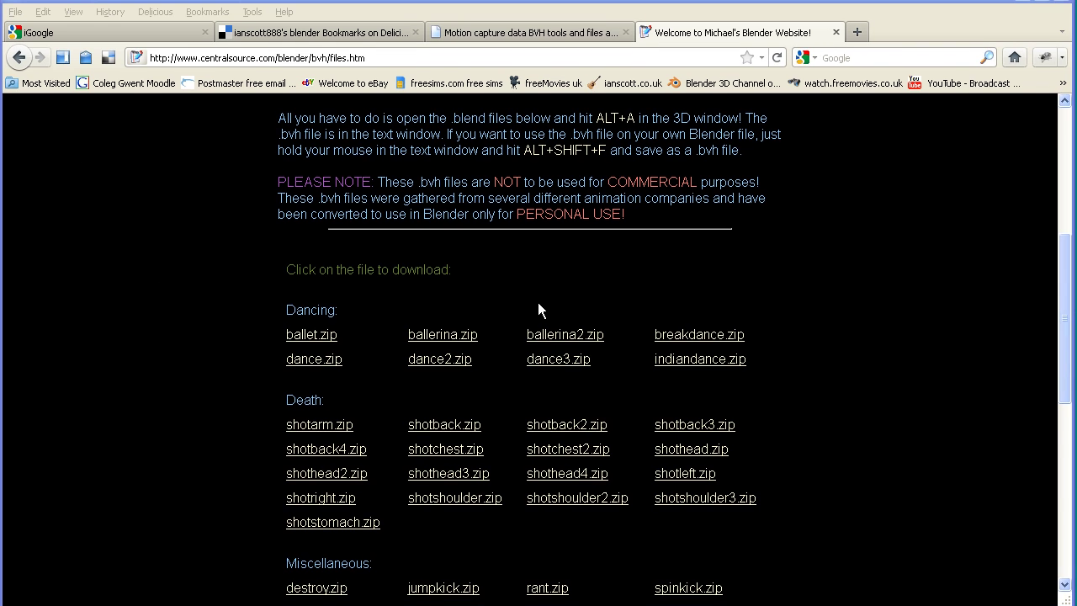
click(446, 590)
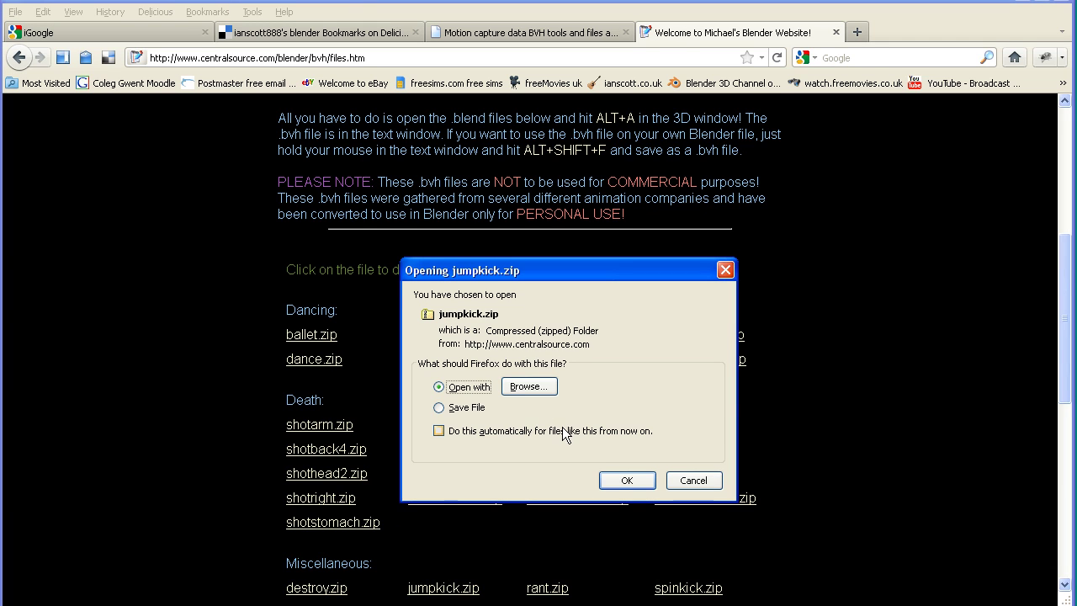
click(624, 481)
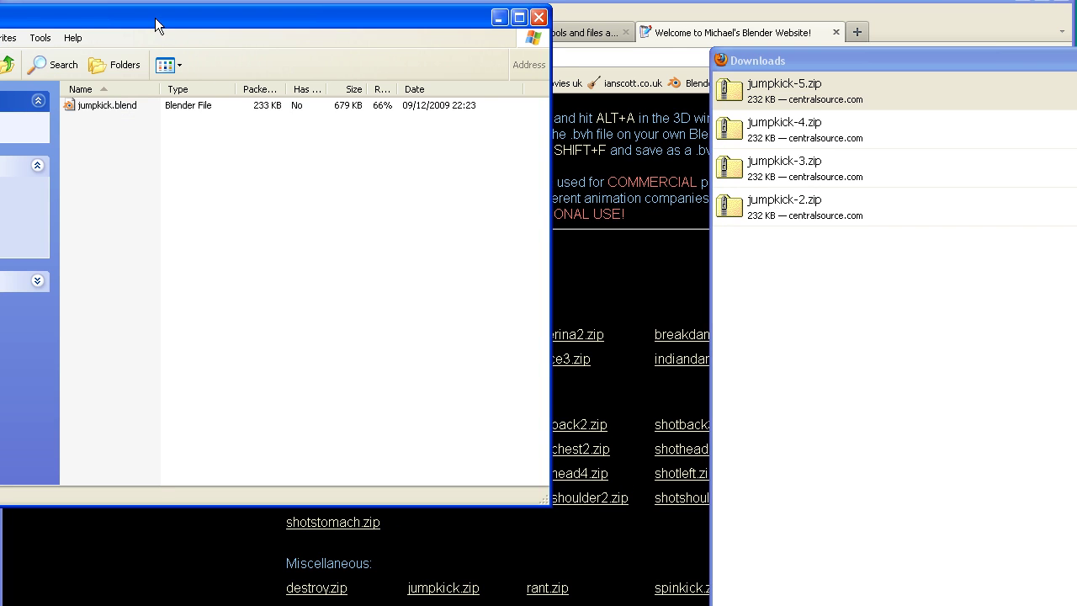
drag(155, 18, 334, 77)
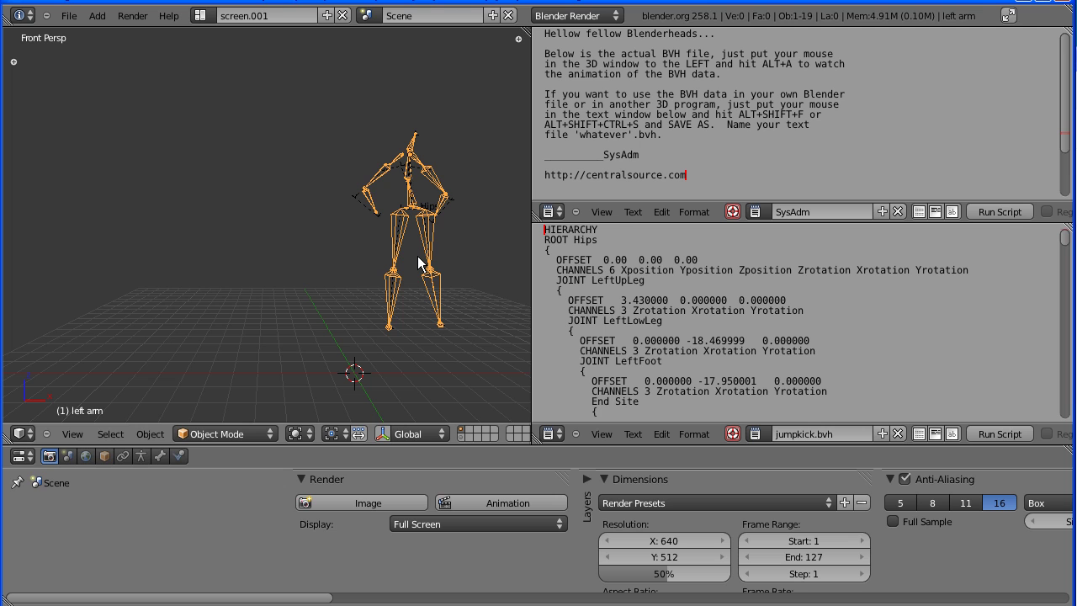
- Play and stop the jump-kick animation, then enlarge the jumpkick.bvh text editor
key(alt+a)
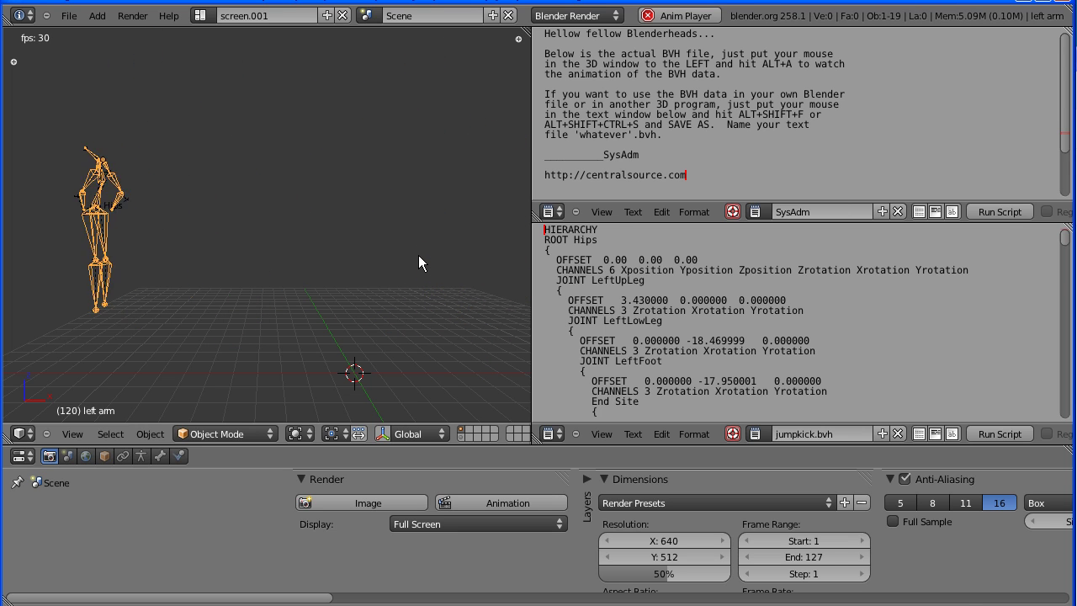
key(alt+a)
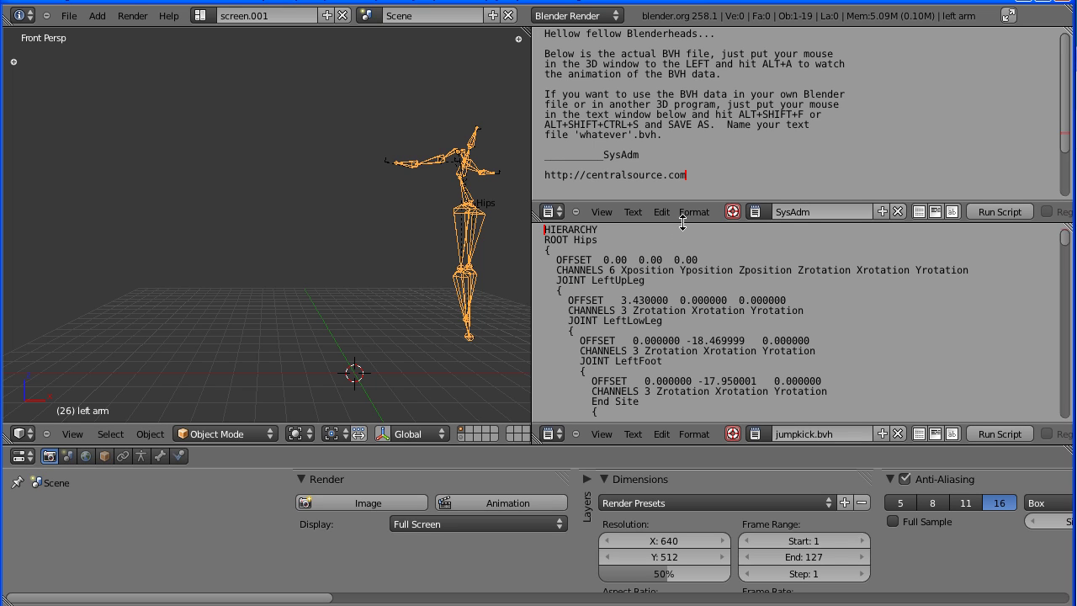
drag(681, 217, 689, 44)
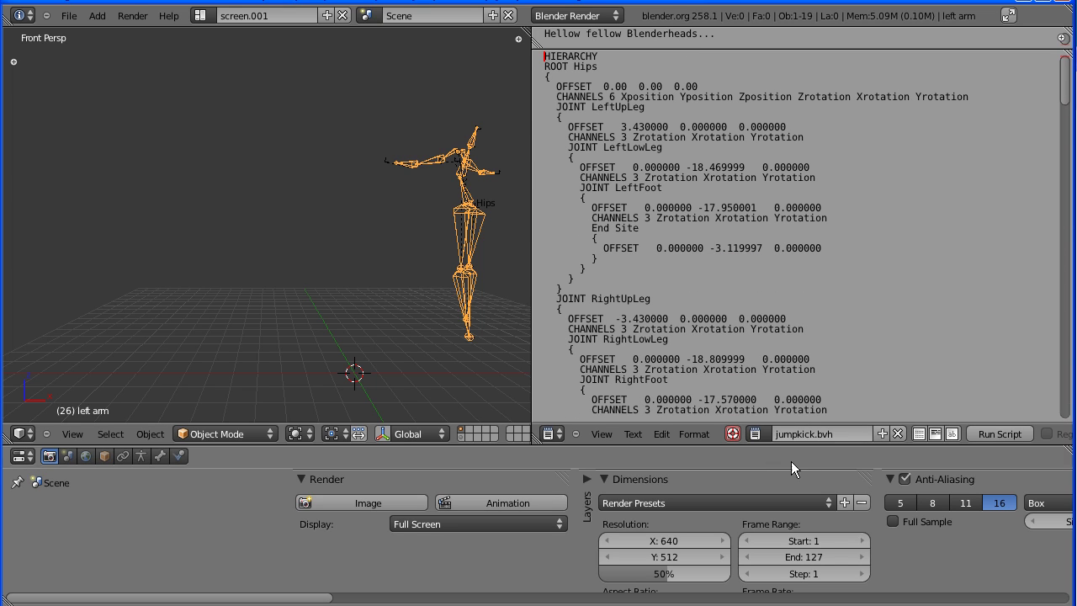
click(823, 434)
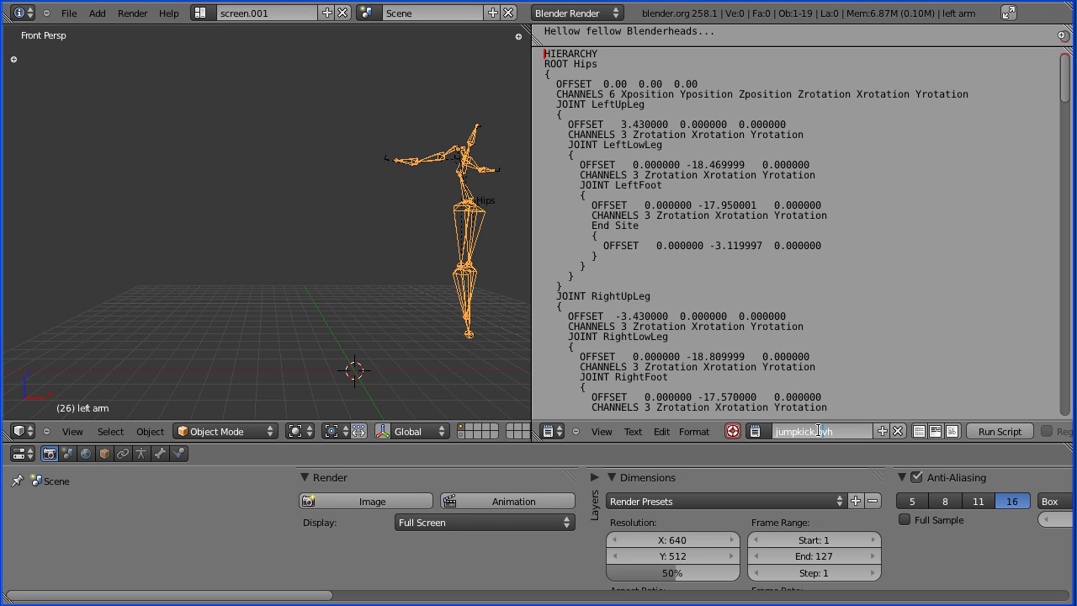
drag(822, 431, 840, 432)
click(546, 58)
drag(545, 53, 605, 53)
click(818, 429)
drag(818, 431, 838, 431)
click(547, 64)
drag(547, 64, 607, 63)
click(593, 103)
drag(593, 103, 656, 107)
drag(608, 144, 664, 145)
drag(626, 186, 663, 186)
drag(594, 227, 641, 227)
drag(558, 296, 656, 296)
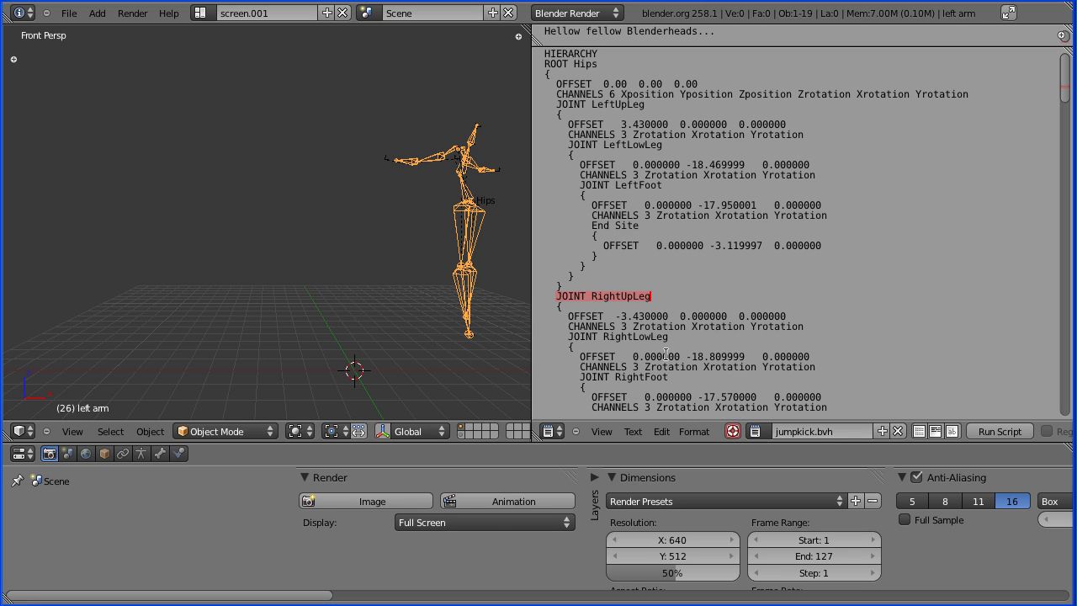
drag(603, 337, 587, 388)
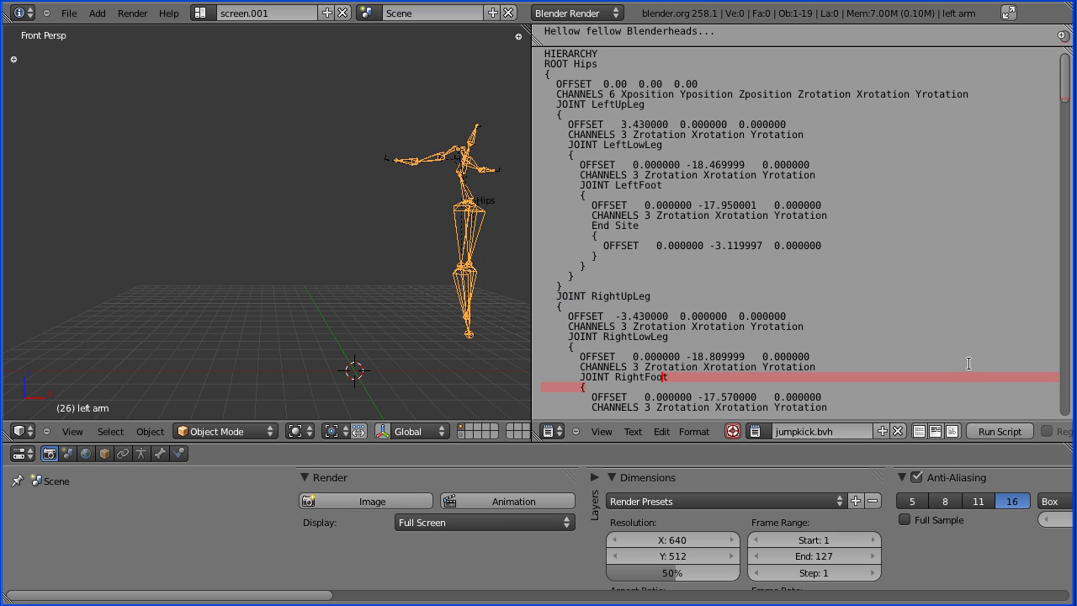
key(Down)
key(Down)
key(Down)
key(Down)
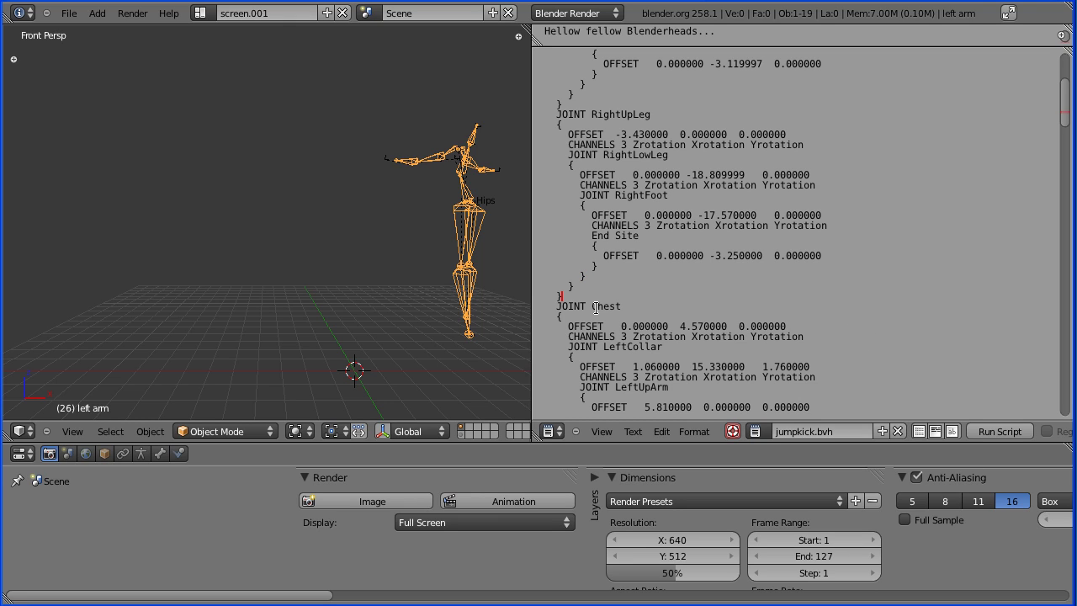
drag(596, 307, 637, 308)
drag(603, 346, 652, 346)
key(Down)
key(Down)
key(Down)
key(Down)
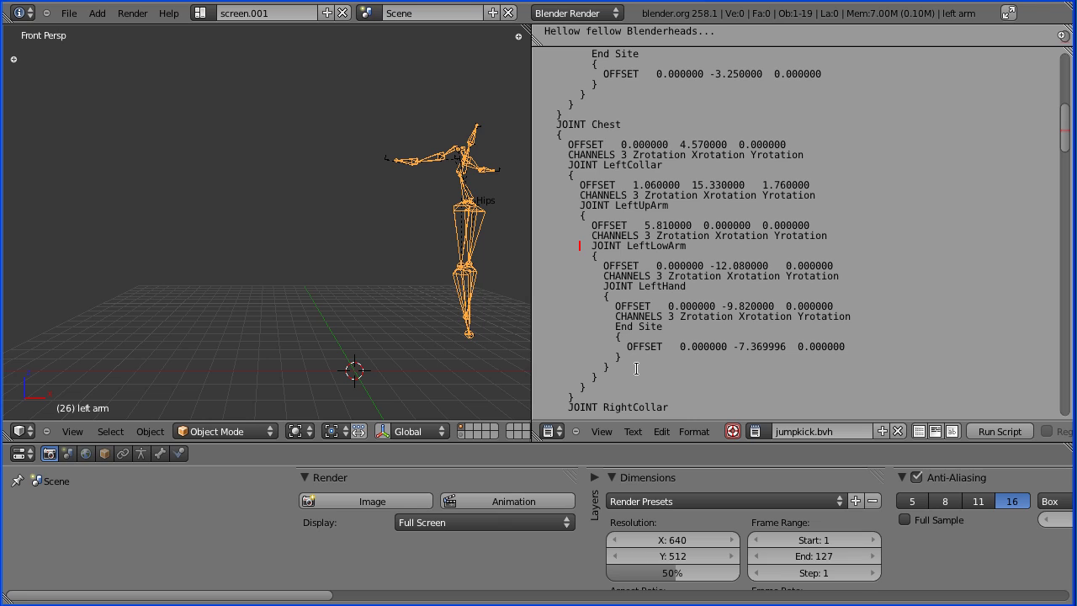
drag(640, 282, 686, 285)
drag(617, 327, 654, 325)
click(631, 407)
key(Down)
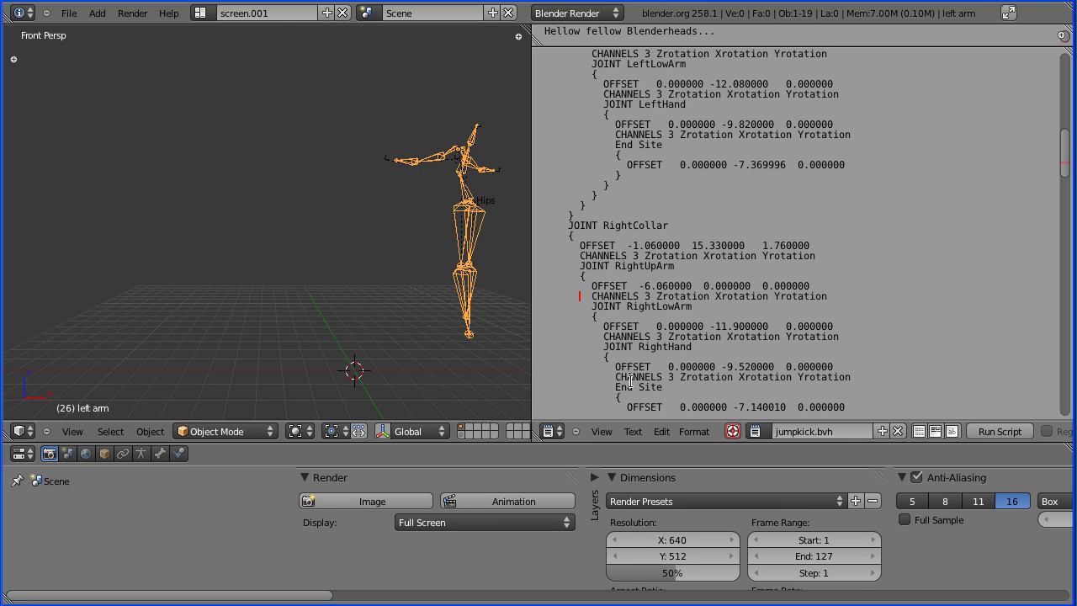
drag(631, 383, 653, 384)
key(Down)
key(Down)
key(Down)
key(Down)
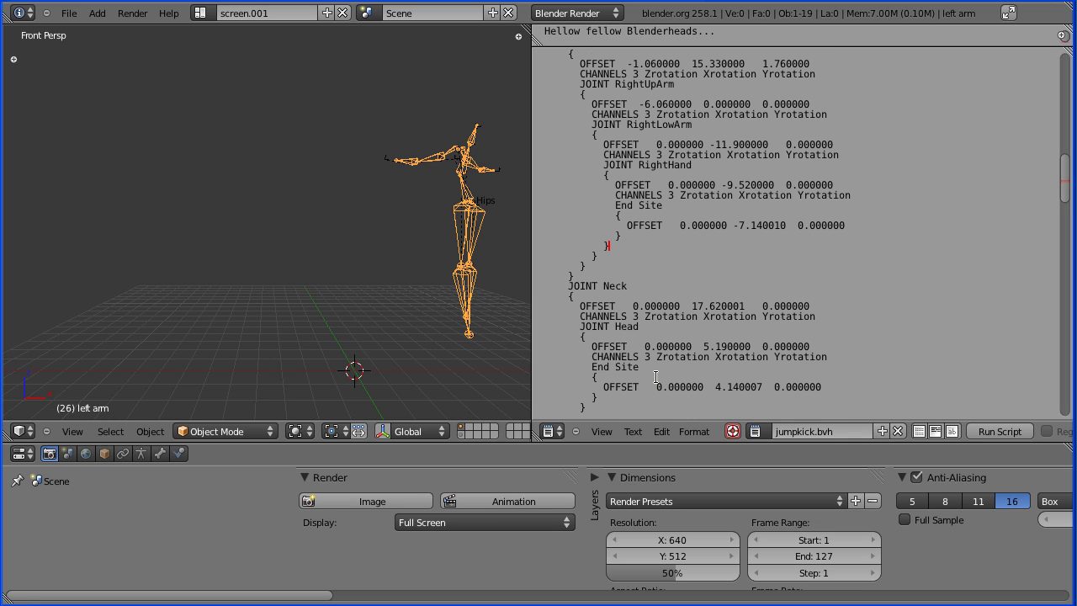
drag(607, 276, 630, 287)
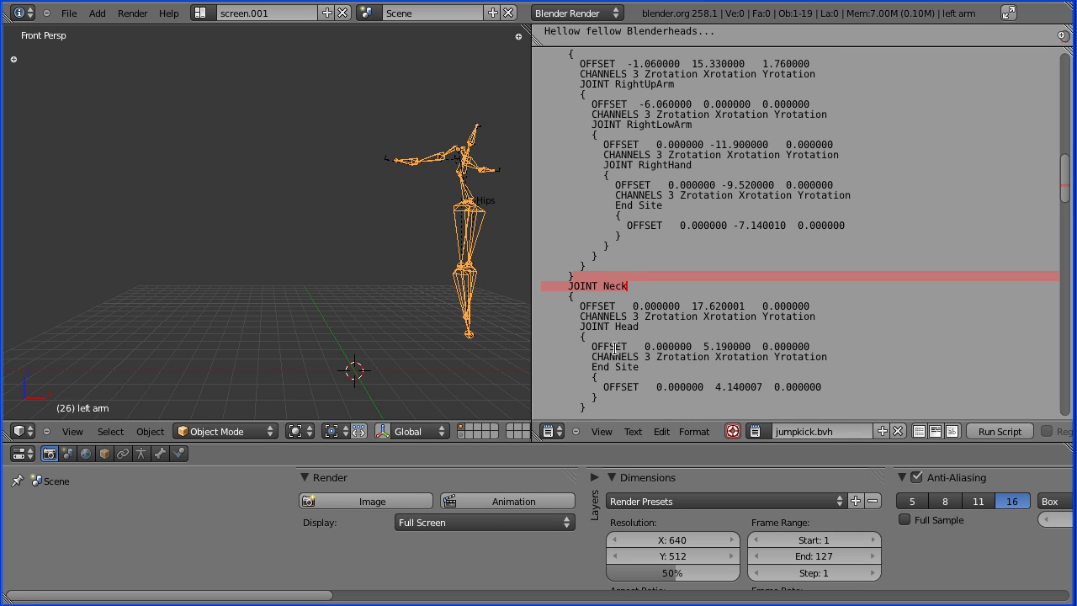
drag(622, 328, 653, 328)
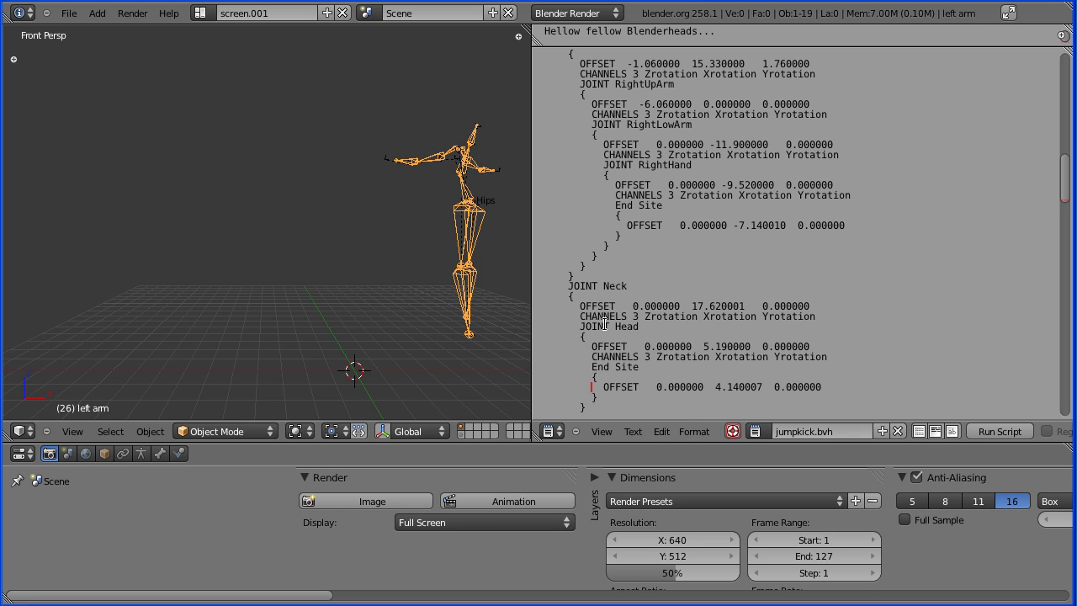
key(Down)
key(Down)
key(Down)
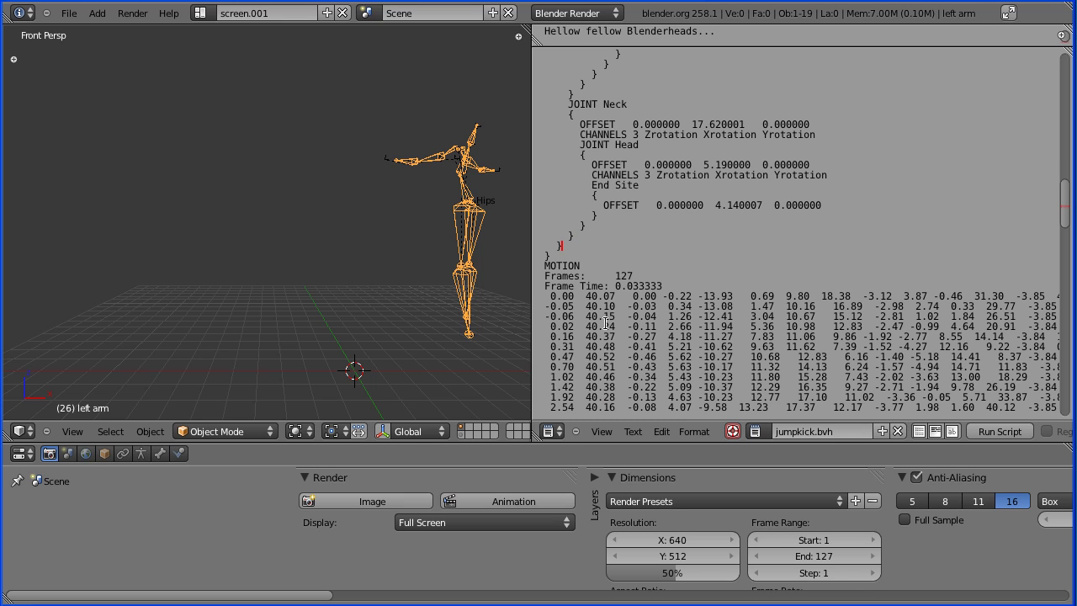
drag(545, 266, 604, 267)
drag(573, 352, 894, 394)
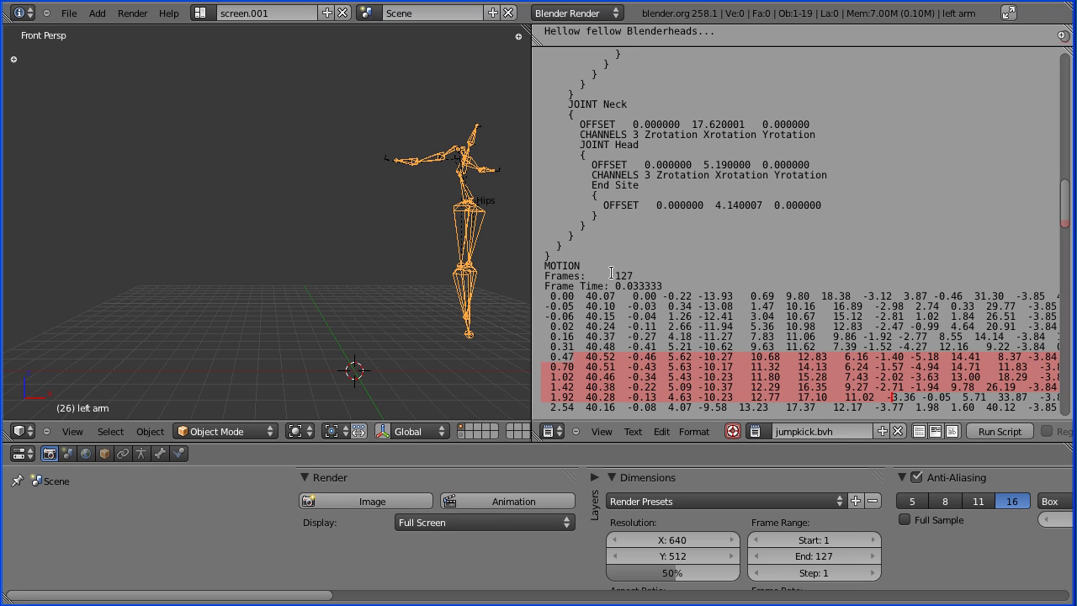
drag(616, 274, 638, 273)
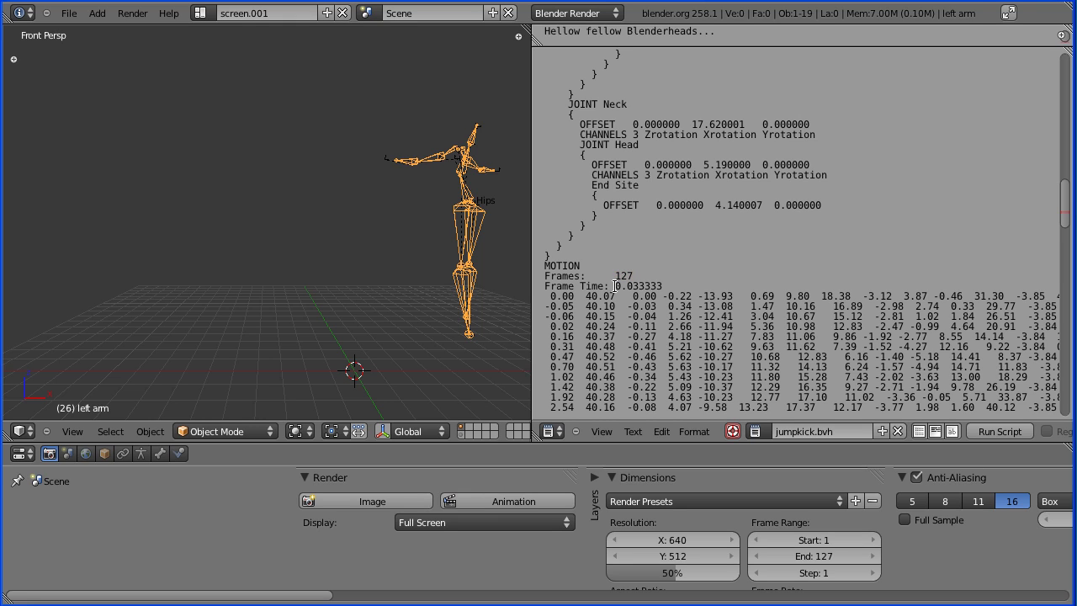
drag(617, 287, 678, 282)
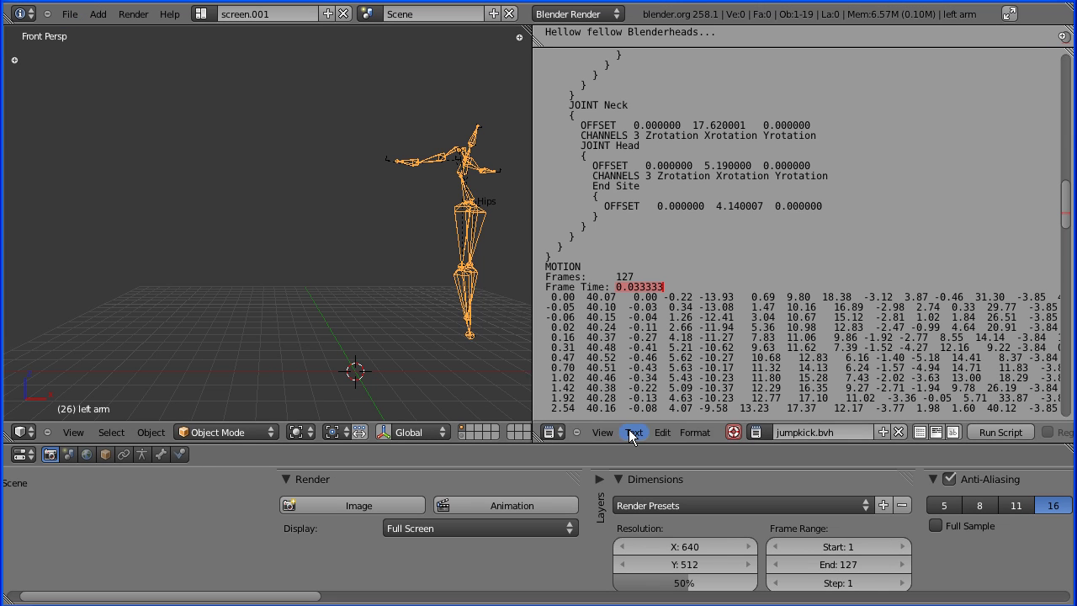
- Save the jumpkick.bvh text as a file in G:\blender\bvhTutorial
click(631, 431)
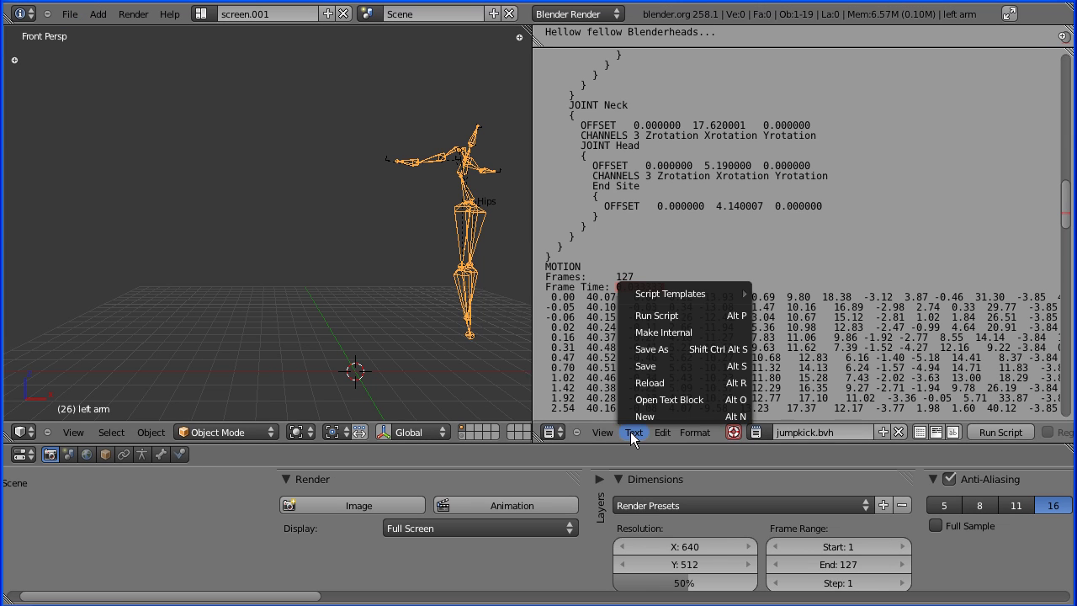
click(663, 349)
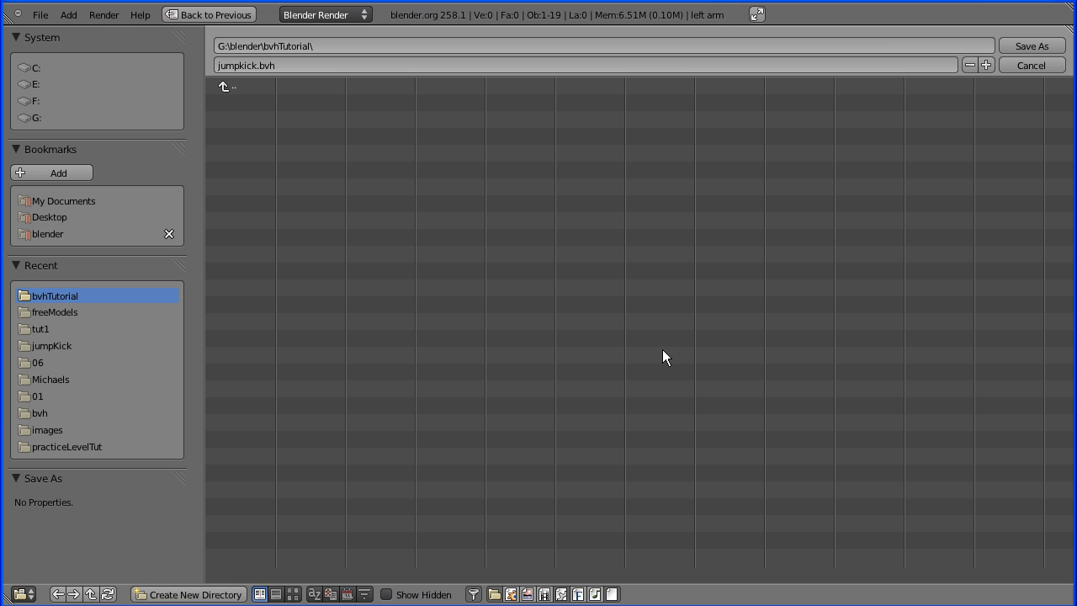
click(56, 233)
click(255, 154)
click(1016, 45)
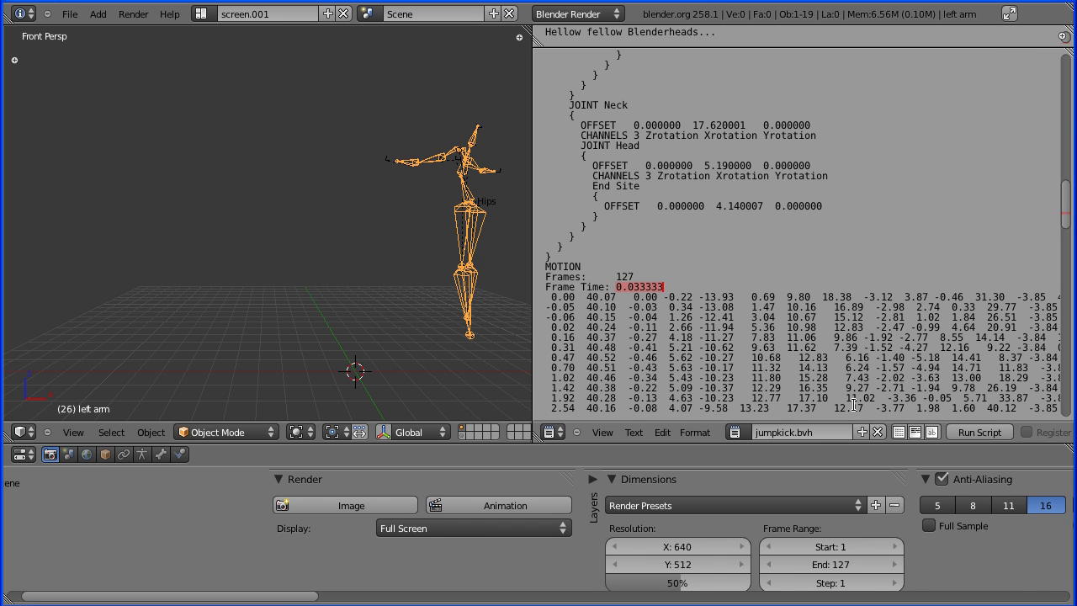
- Open jumpkick.bvh in bvhacker and widen its window to the screen edge
key(alt+Tab)
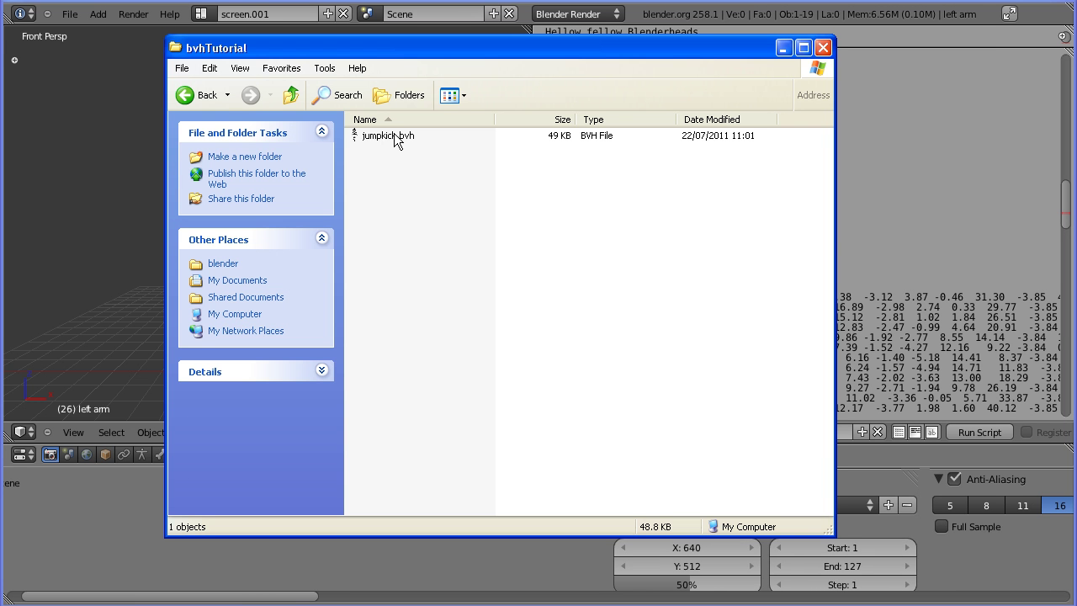
double_click(390, 137)
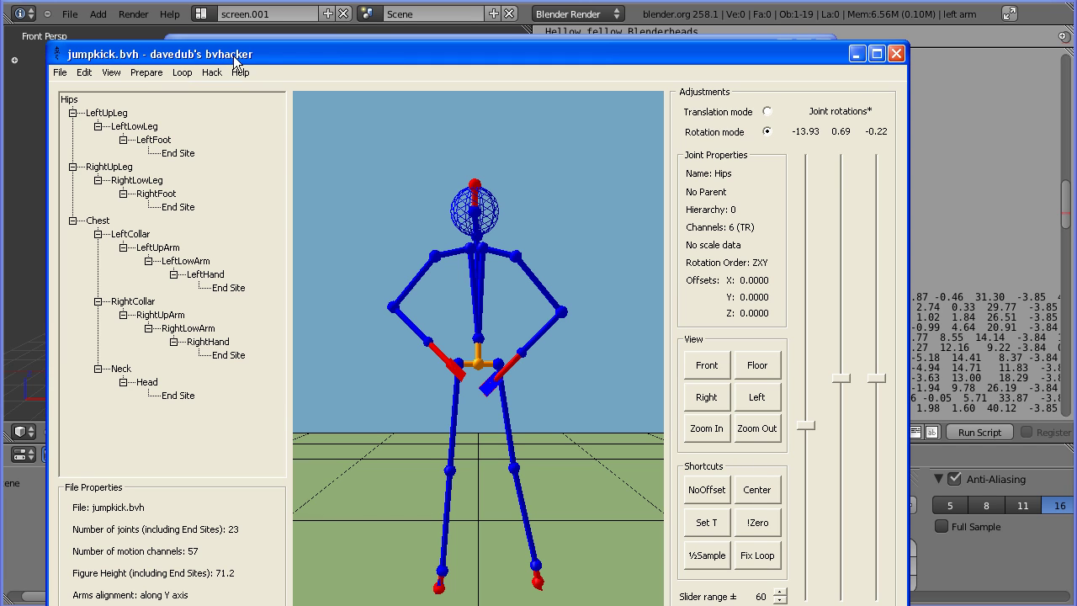
drag(236, 62, 190, 0)
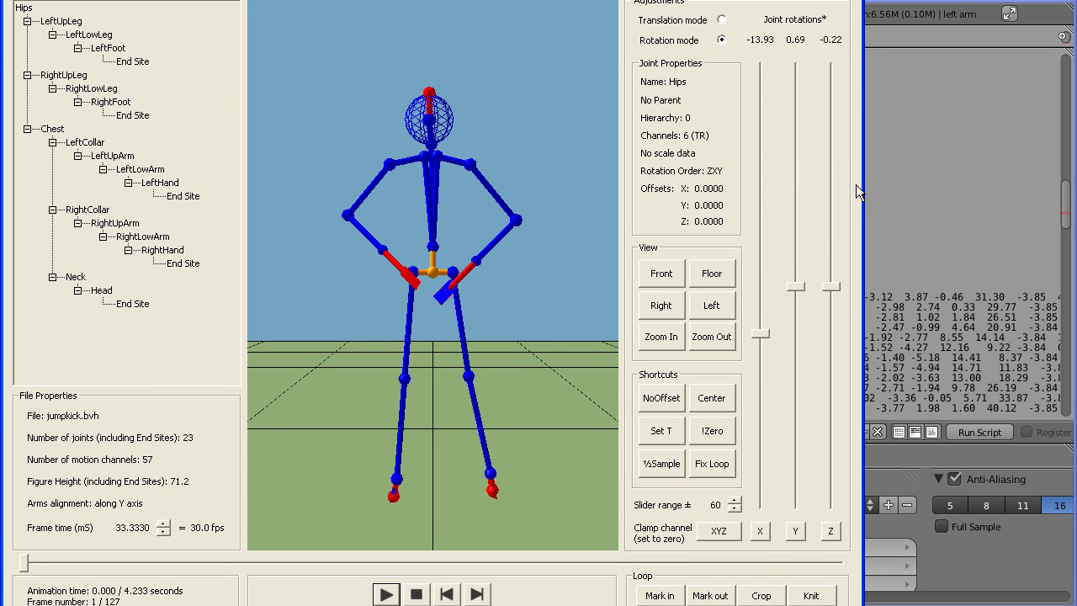
drag(864, 186, 1076, 186)
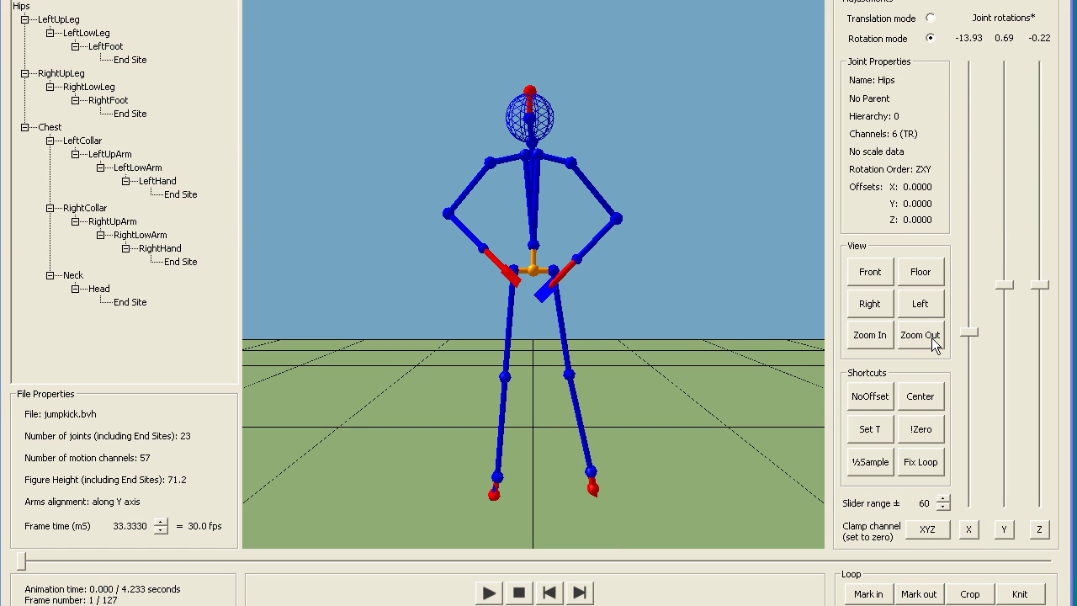
- Zoom the skeleton view out and play the 127-frame jump kick once
click(931, 337)
click(491, 593)
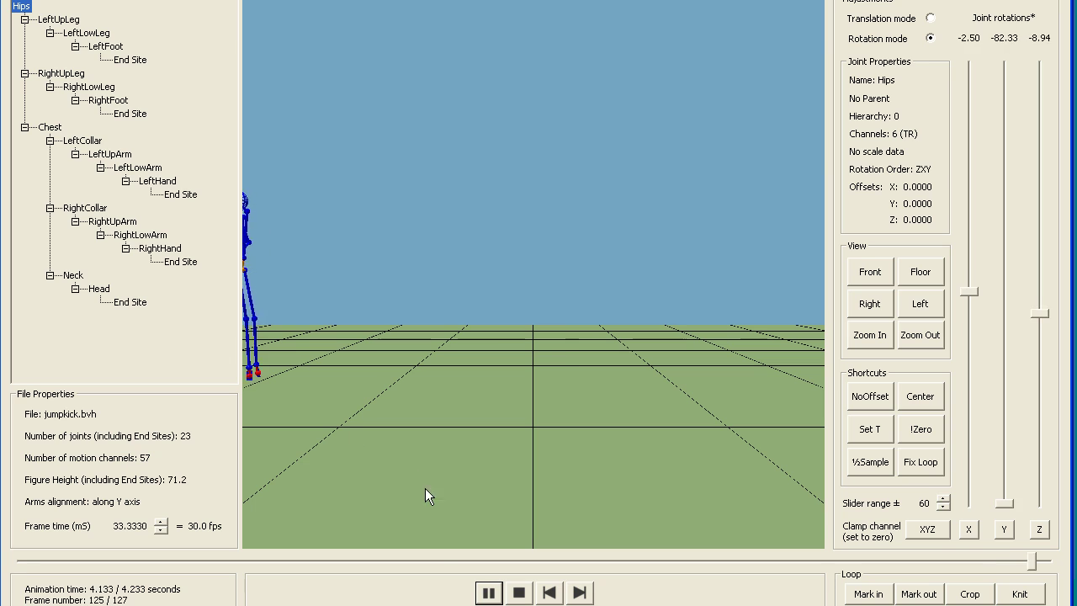
click(521, 595)
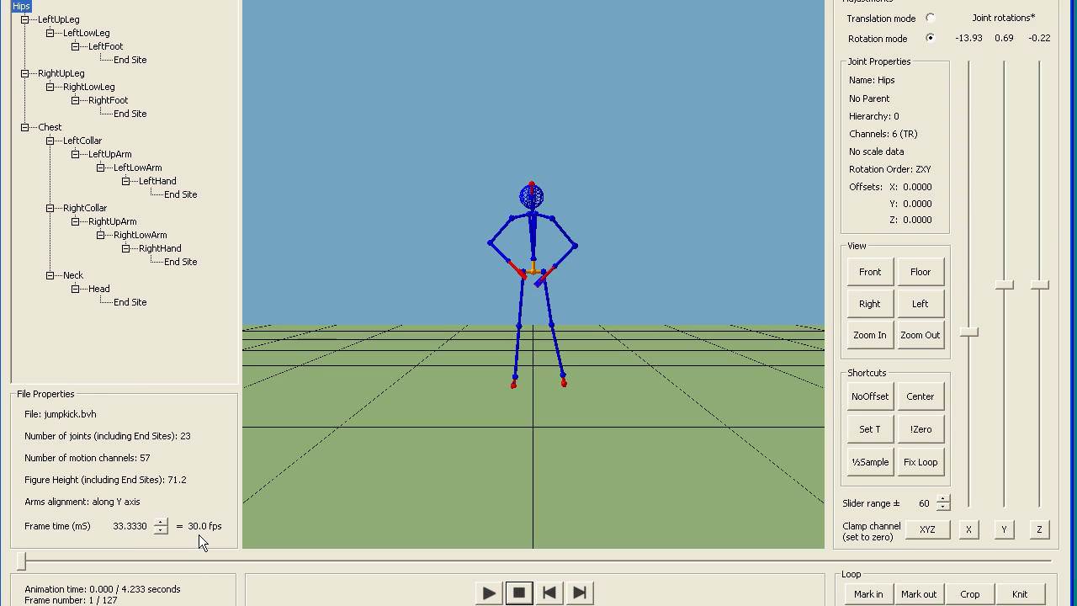
- Half-sample the motion twice, 14.9 then 7.3 fps, and save it as jumpkick2.bvh
click(870, 462)
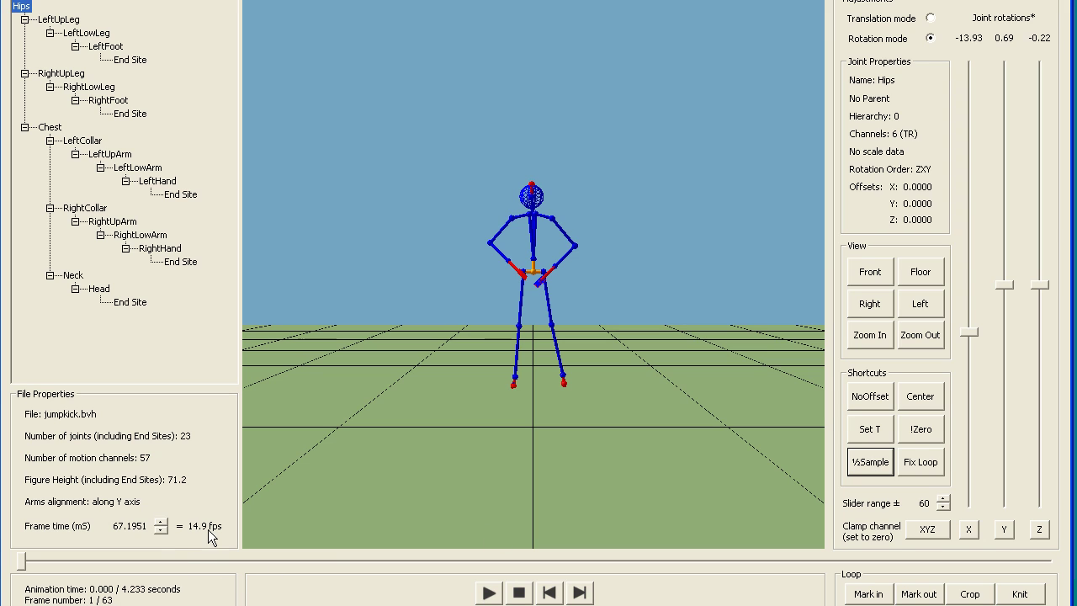
click(880, 465)
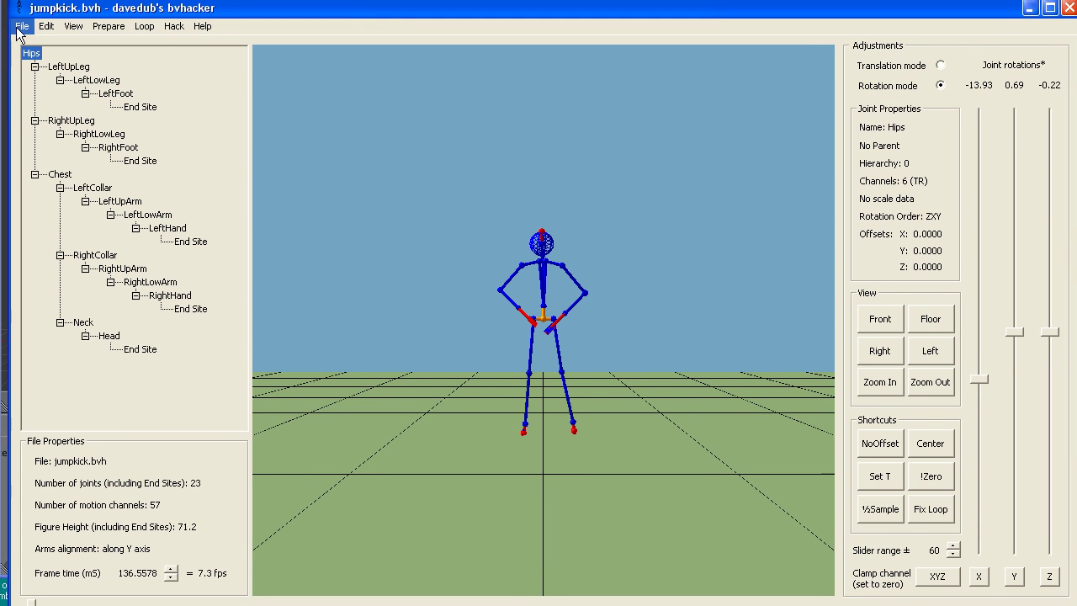
click(18, 32)
click(49, 58)
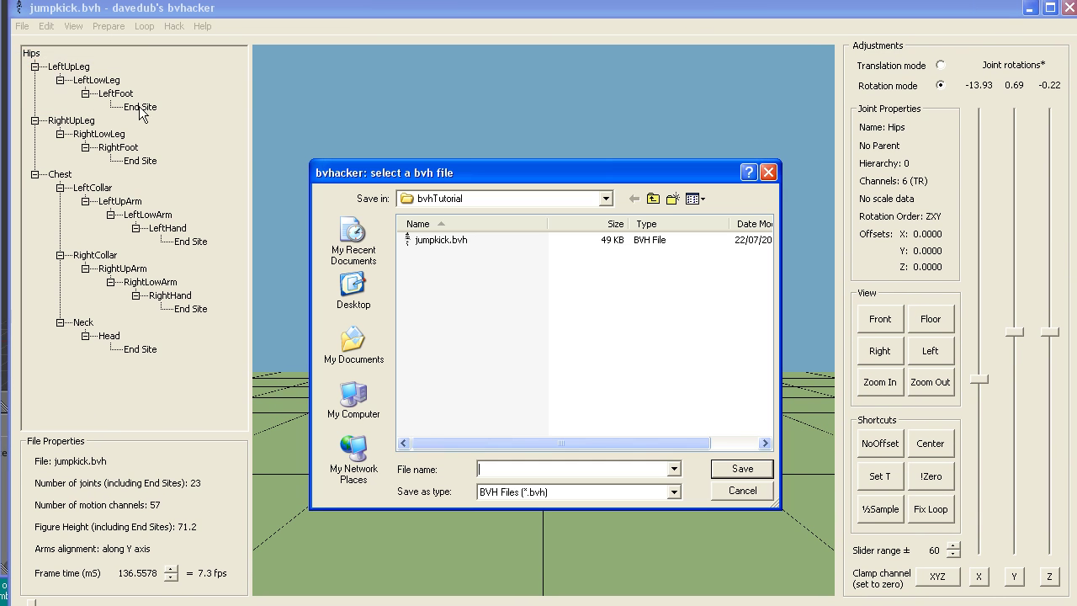
click(442, 240)
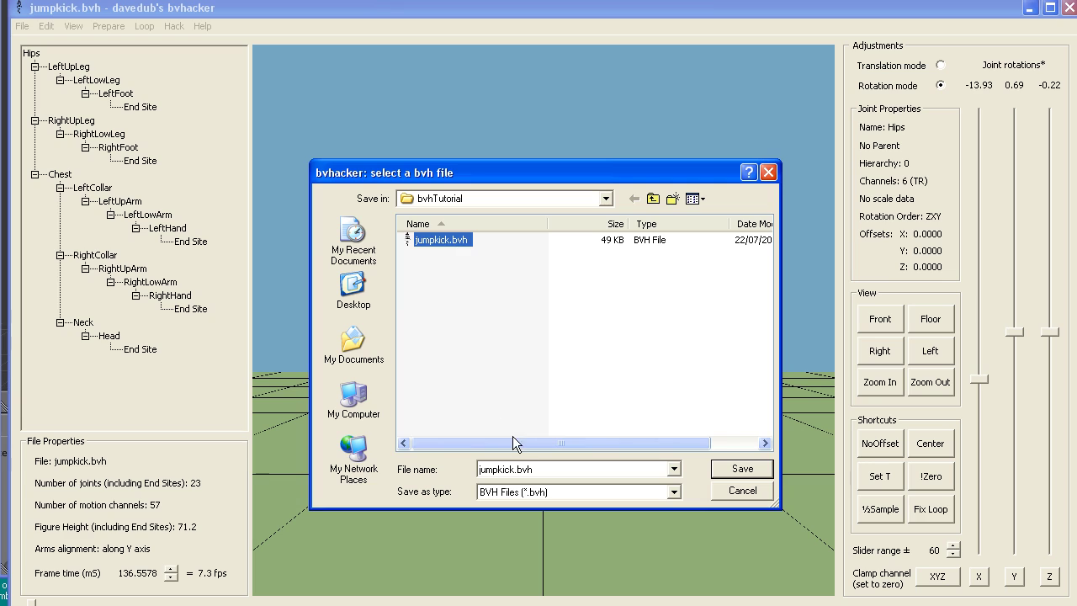
double_click(511, 470)
click(512, 469)
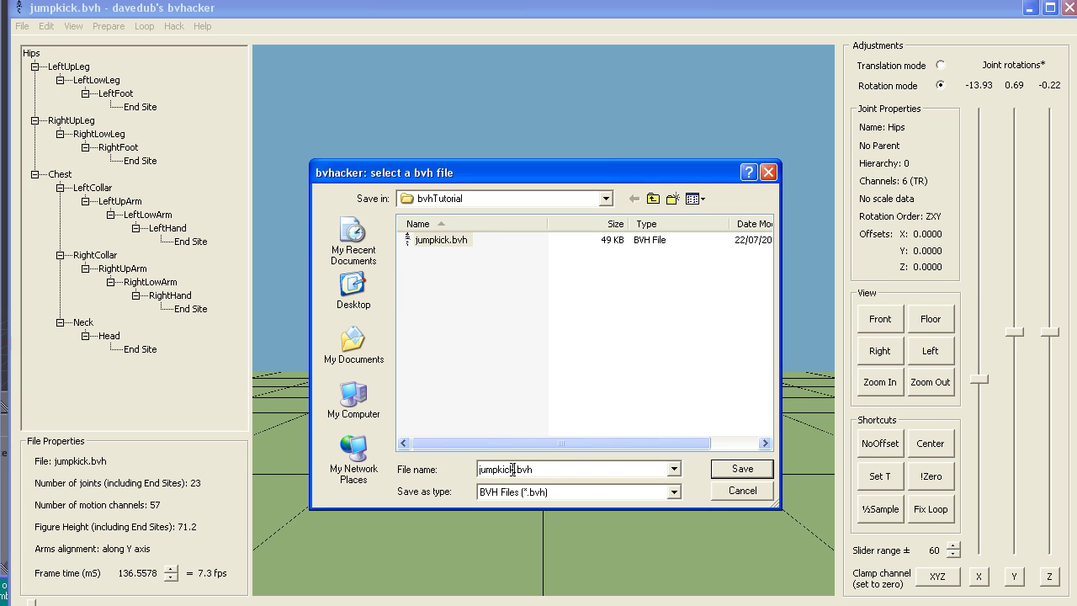
text(2)
click(739, 466)
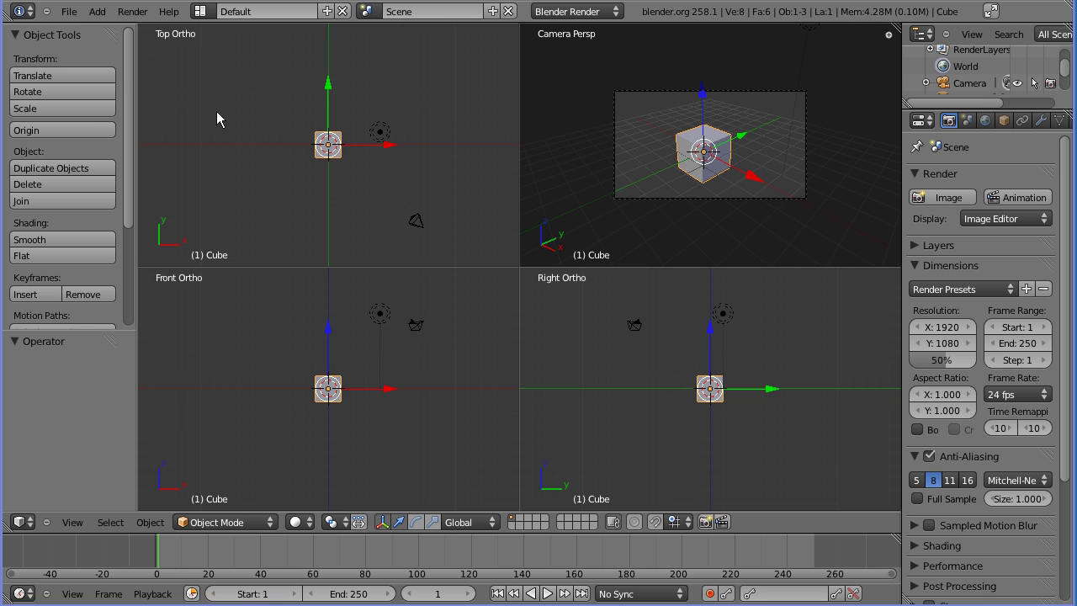
- Start a fresh default scene and delete the default cube
click(69, 12)
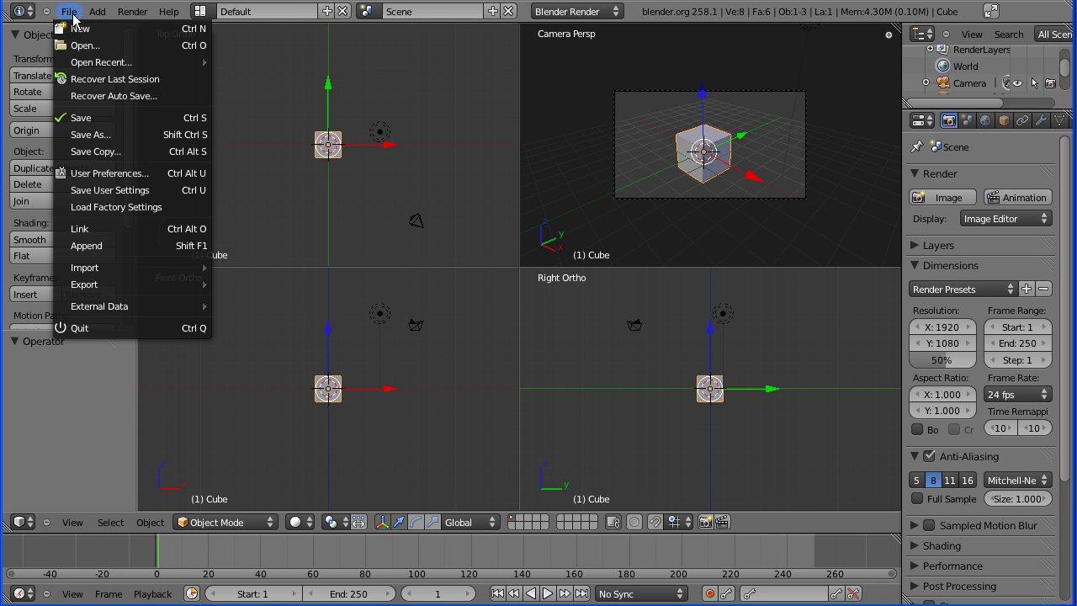
click(83, 31)
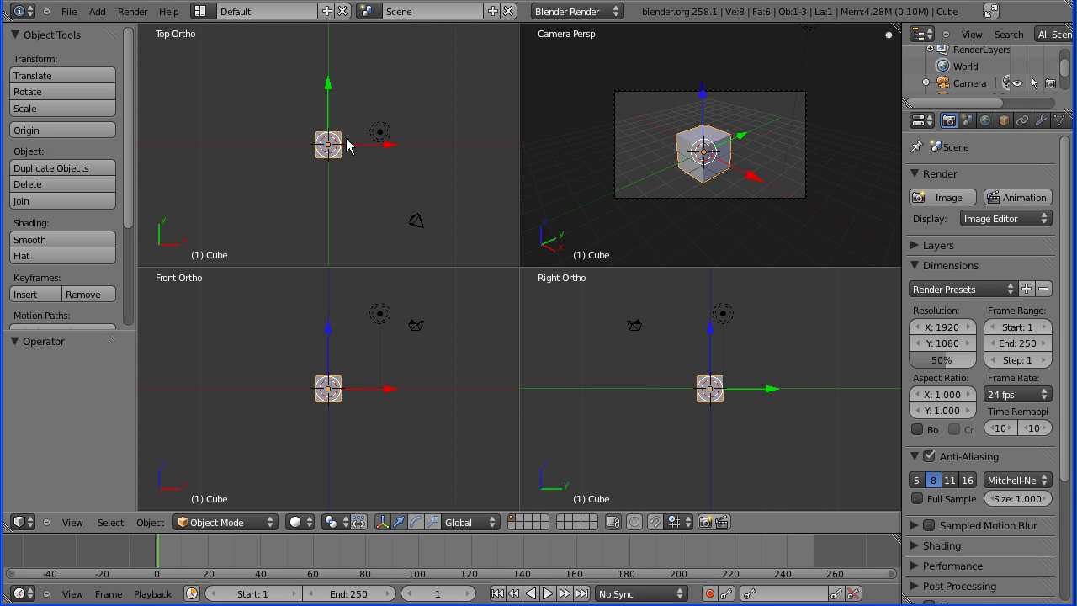
key(x)
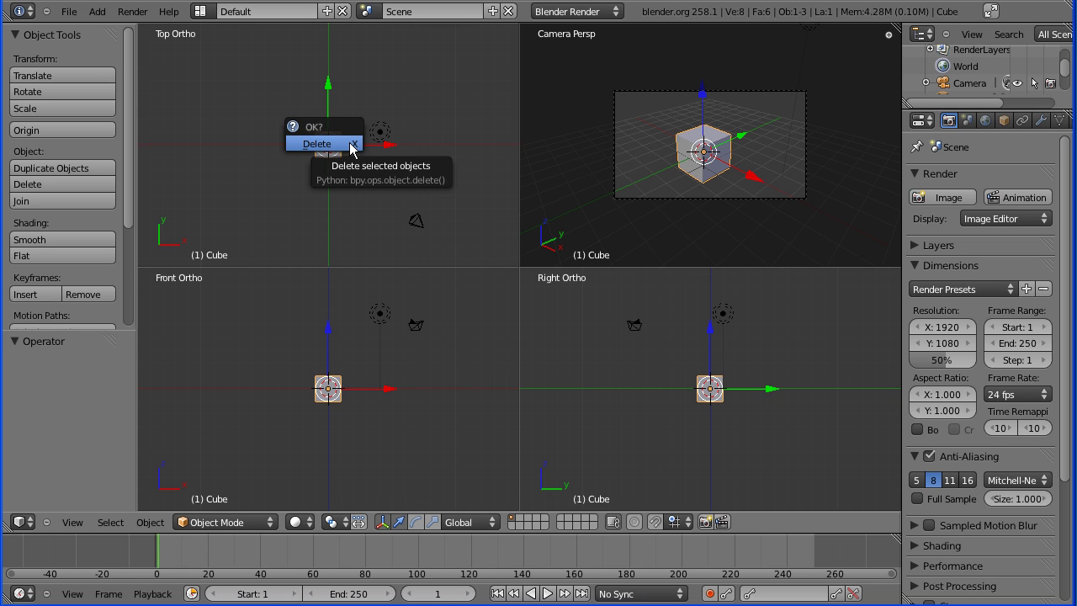
click(337, 149)
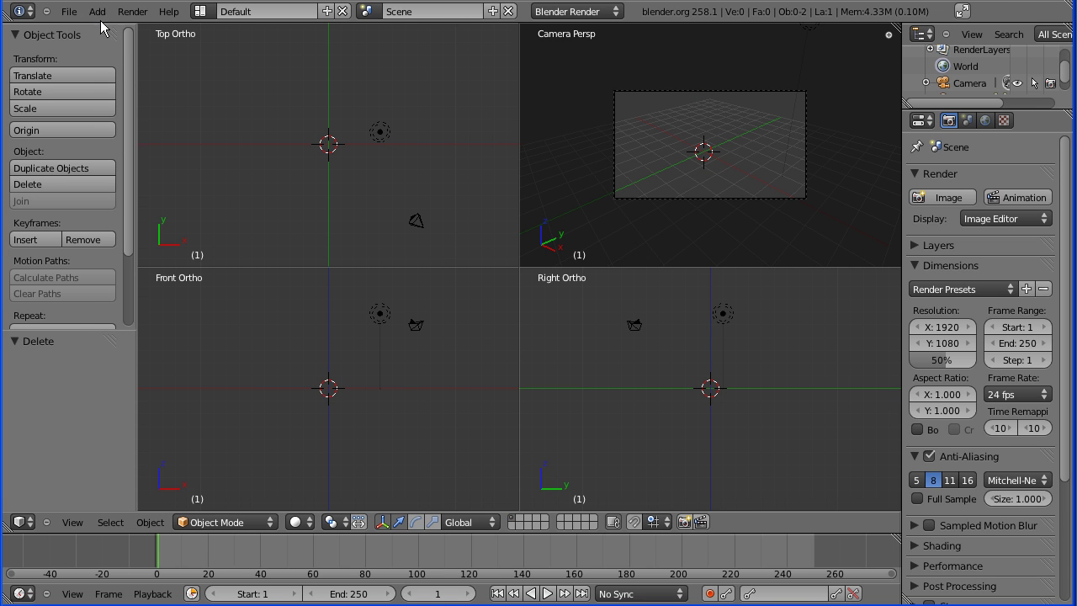
- Import jumpkick2.bvh as motion capture from G:\blender\bvhTutorial
click(70, 12)
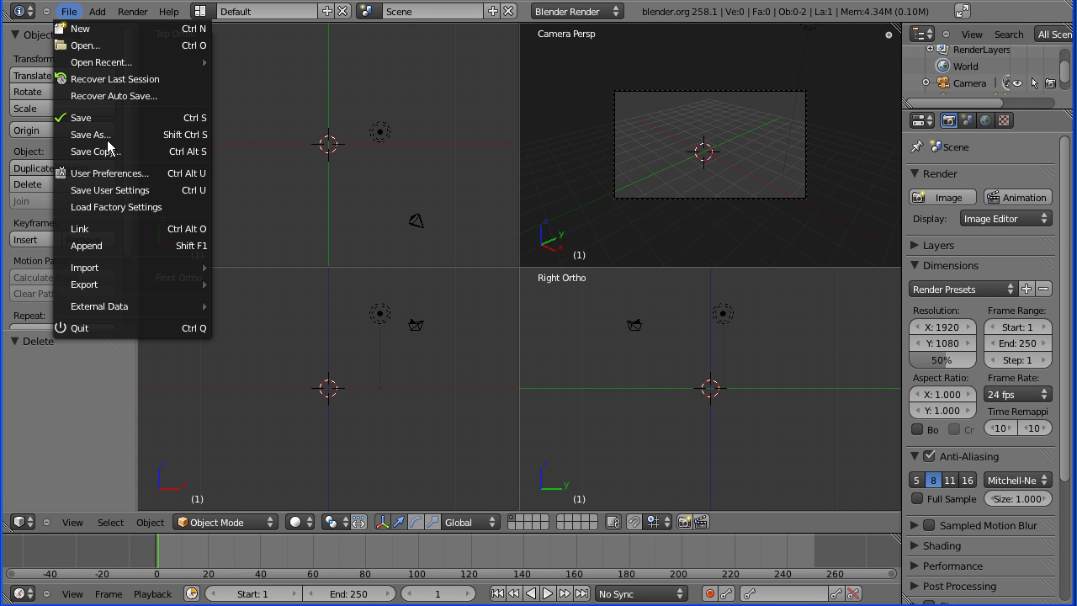
mouse_move(155, 264)
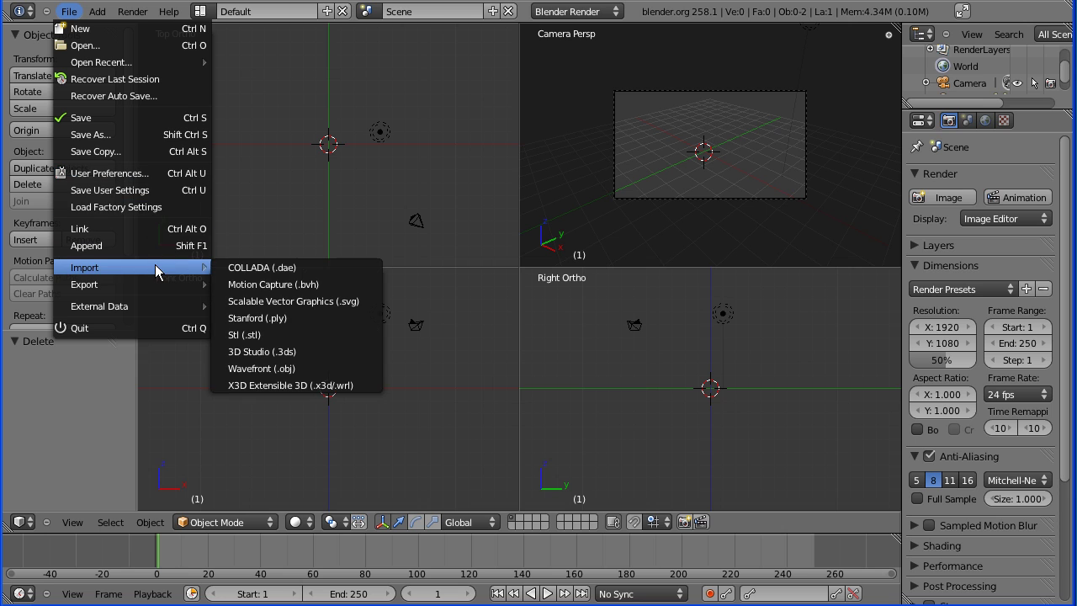
click(357, 285)
click(47, 253)
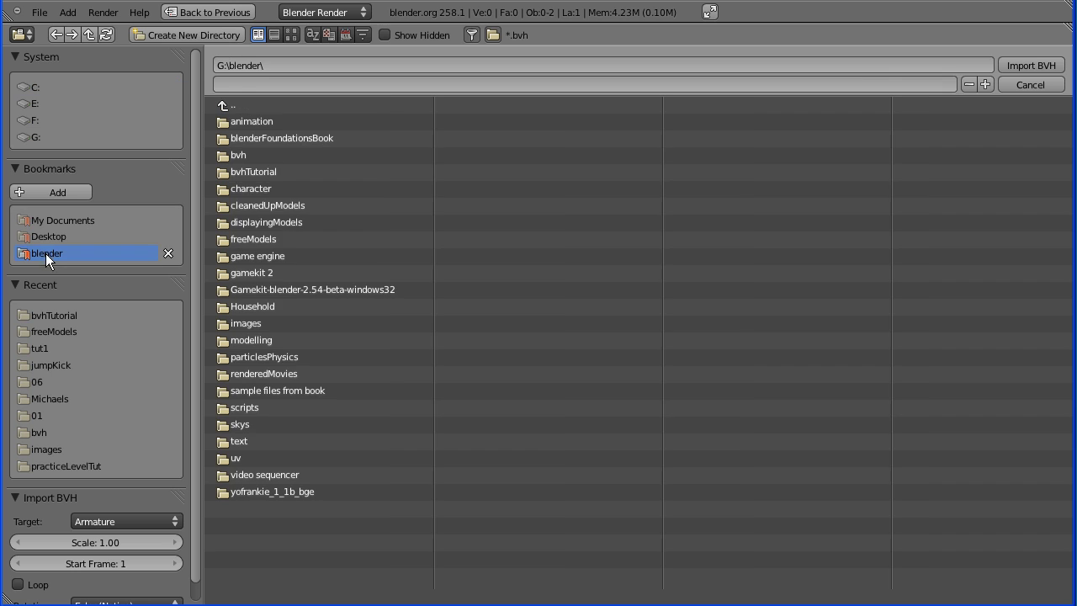
click(253, 171)
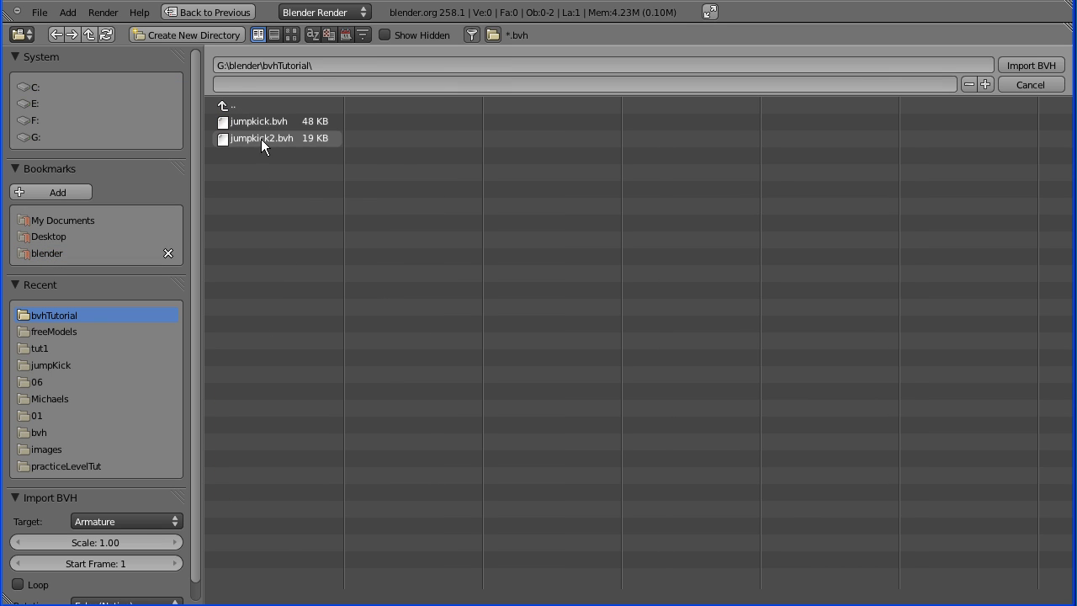
click(262, 137)
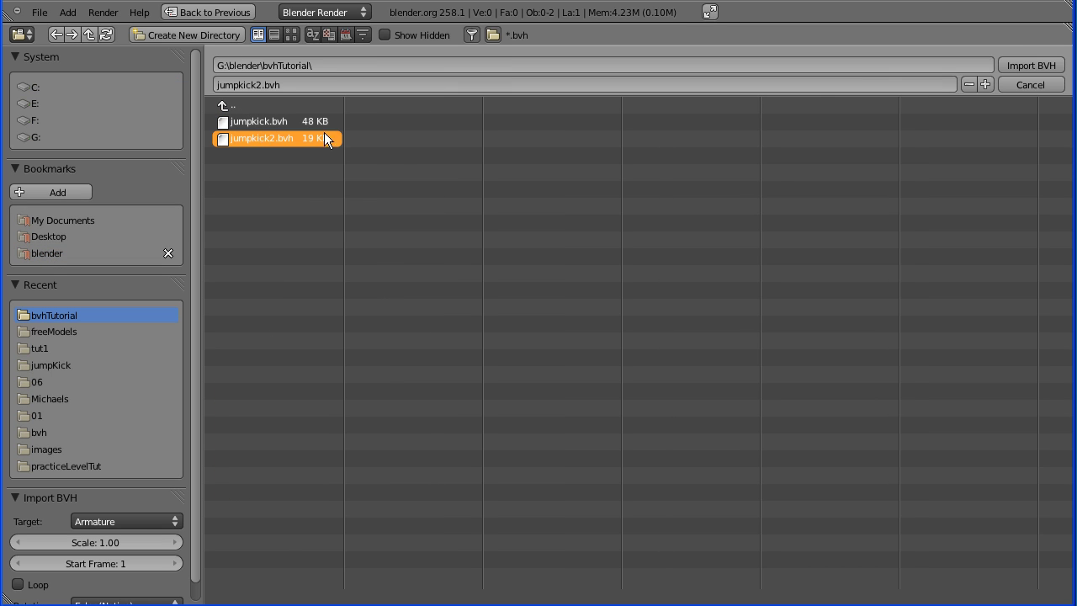
click(1029, 65)
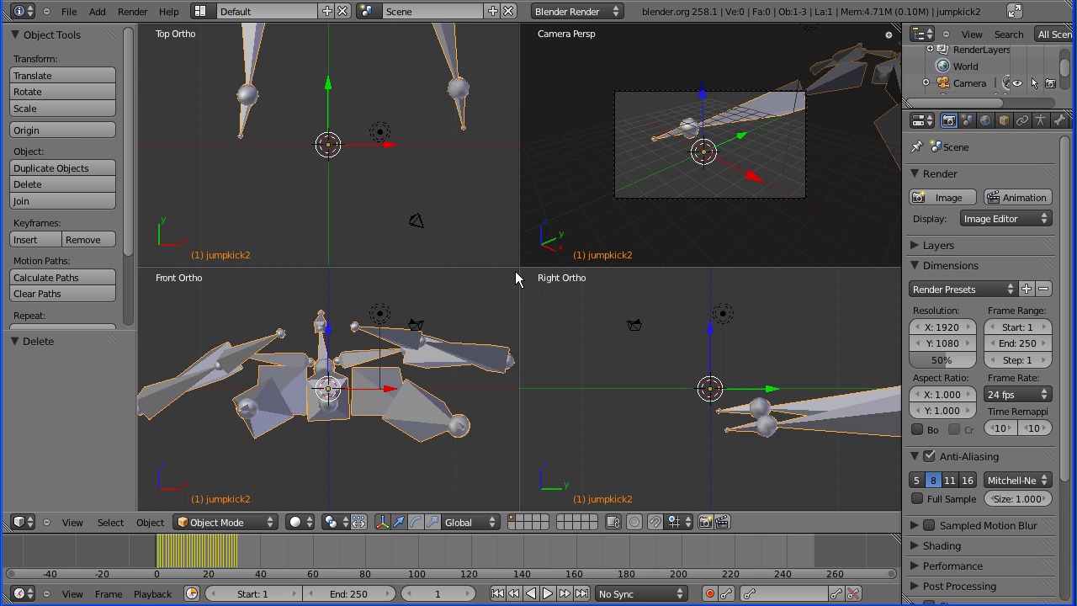
- Scale the jumpkick2 armature to 0.05777 and rotate it -90° on X
key(s)
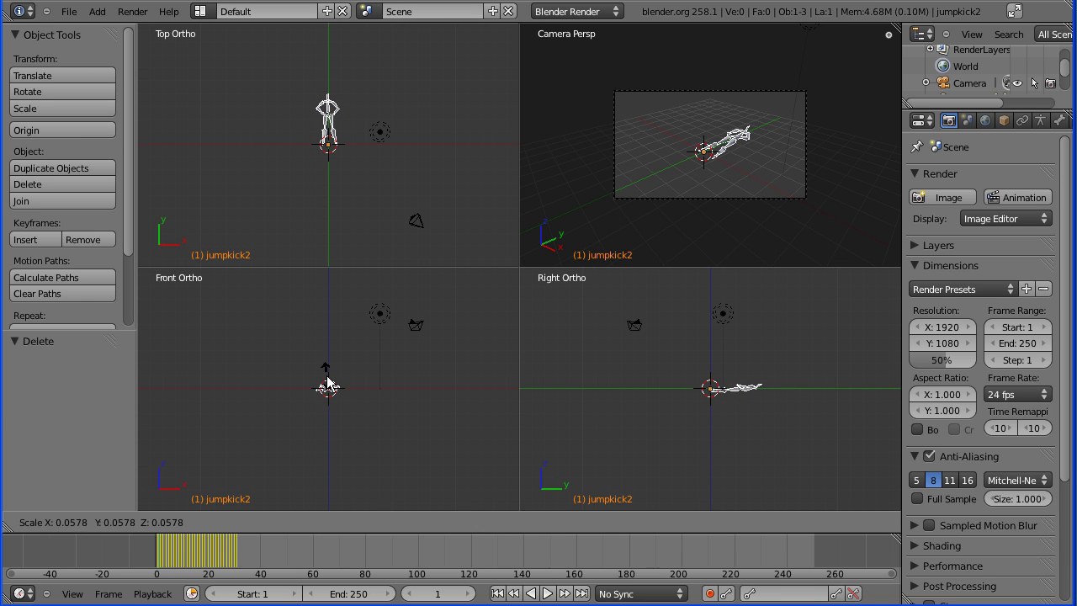
click(331, 380)
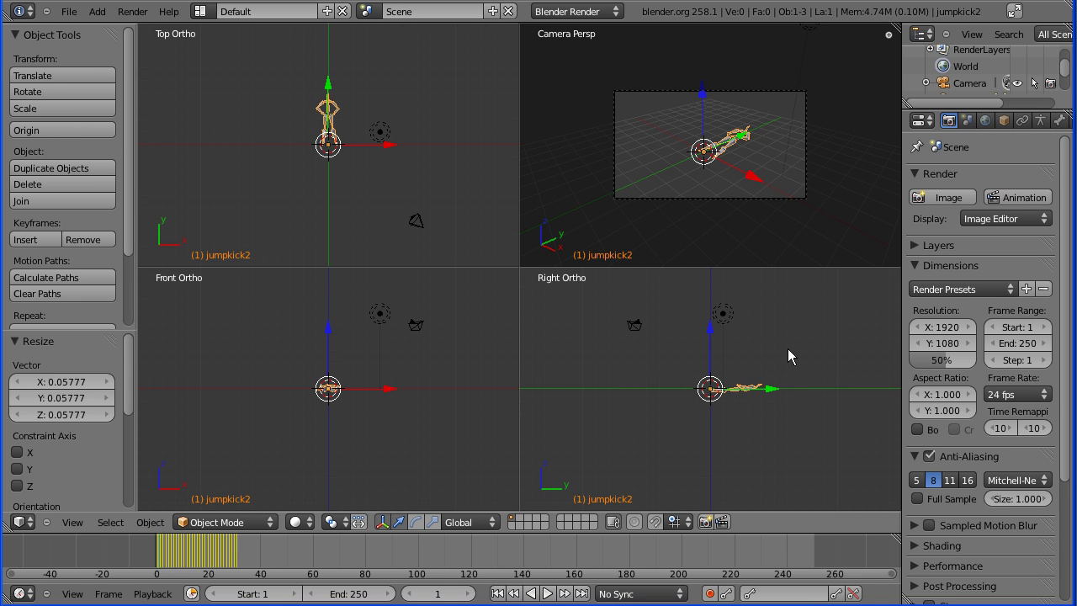
text(rx)
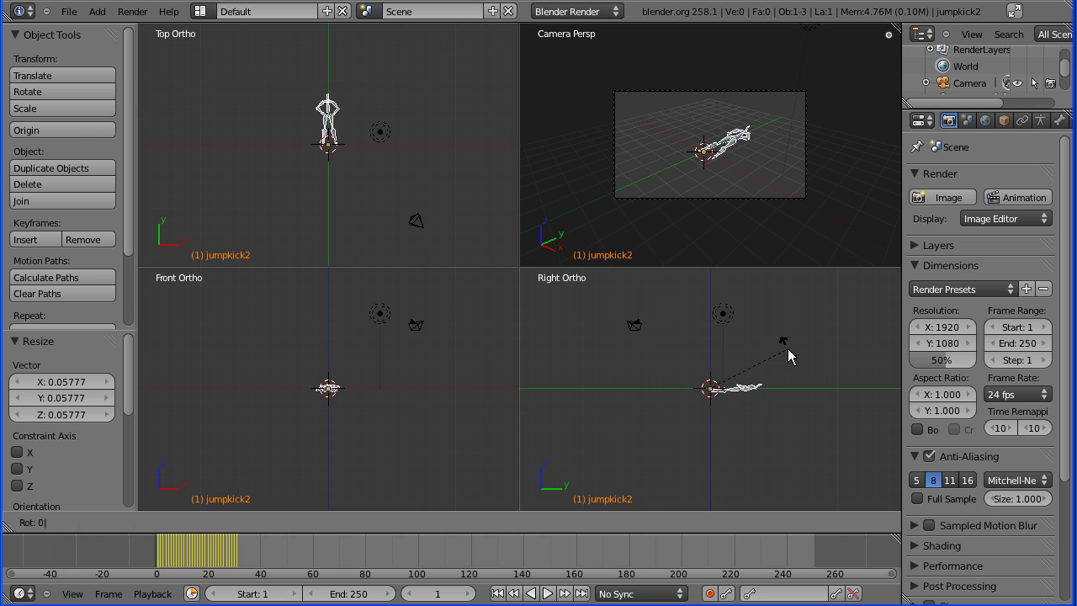
text(-90)
key(Return)
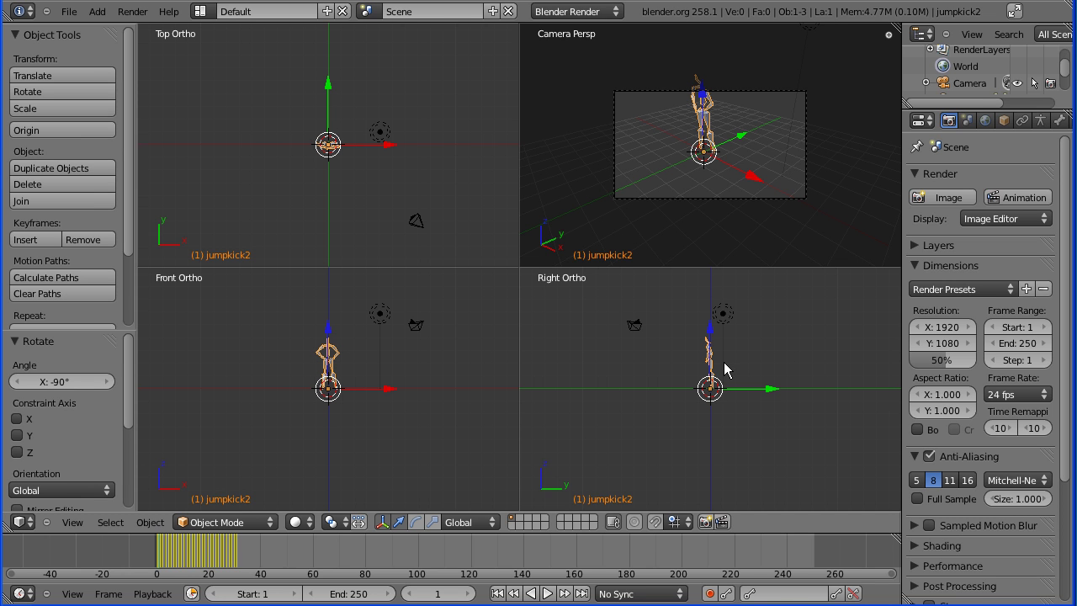
- Lower the armature 2.245 along global Z and play the animation
key(g)
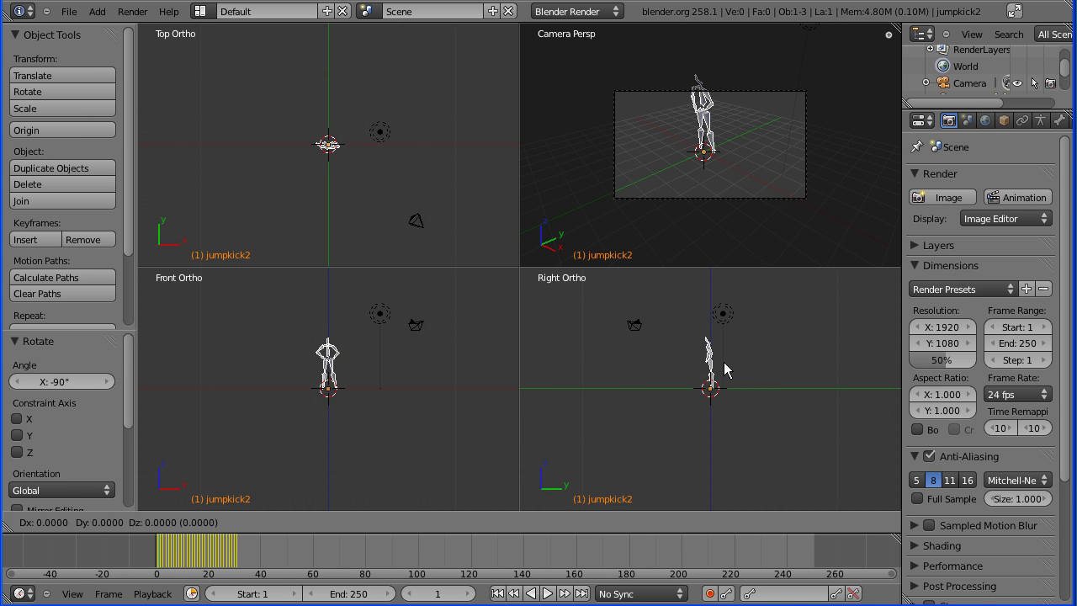
key(z)
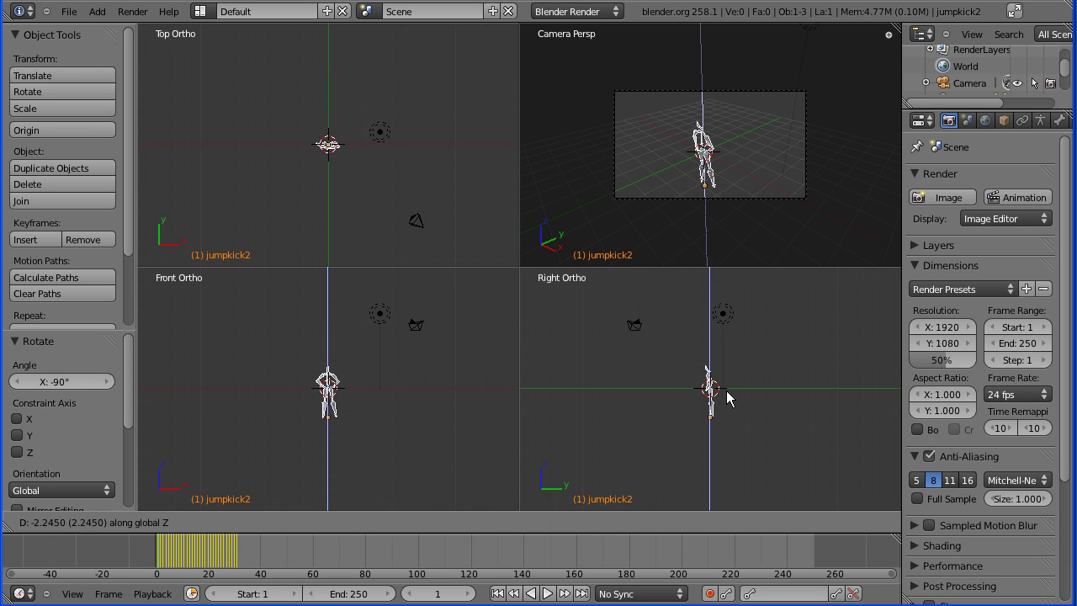
click(729, 399)
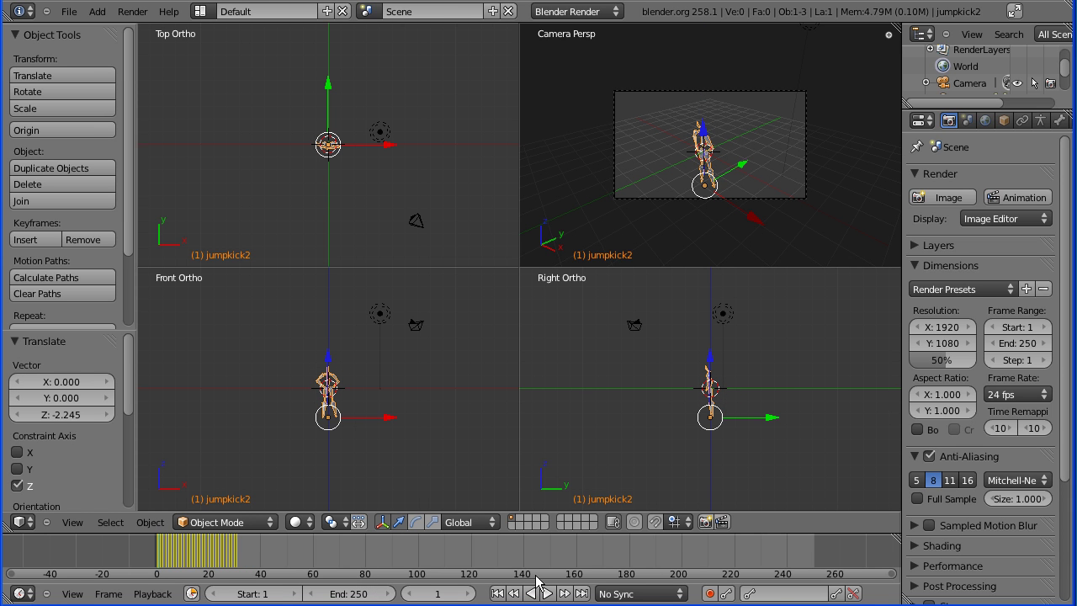
click(546, 593)
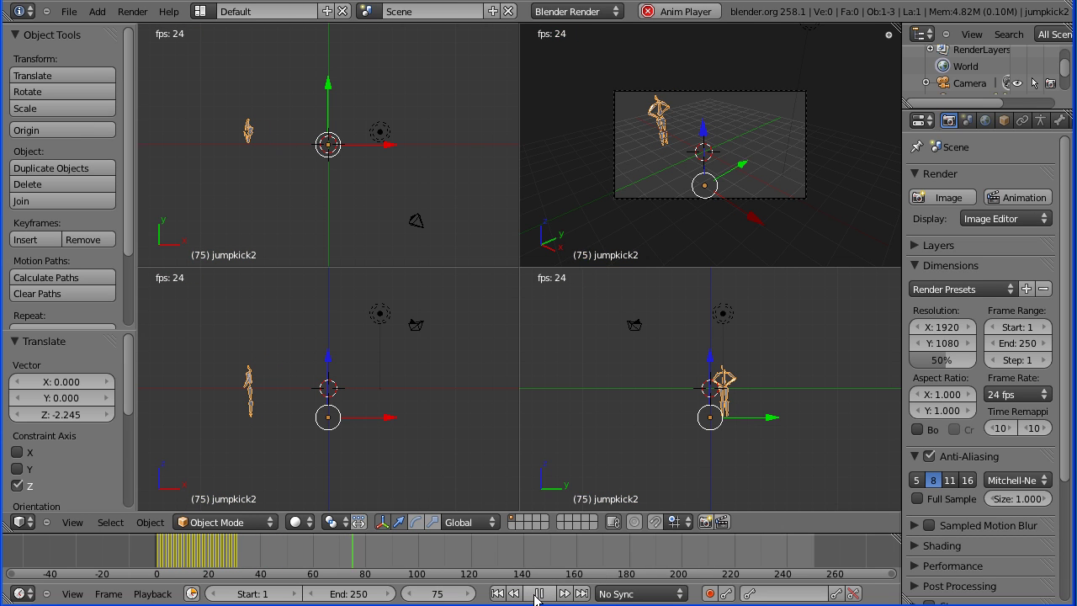
- Pause the jump kick at frame 31 and widen the Properties editor to show the 1920×1080 render settings
click(539, 594)
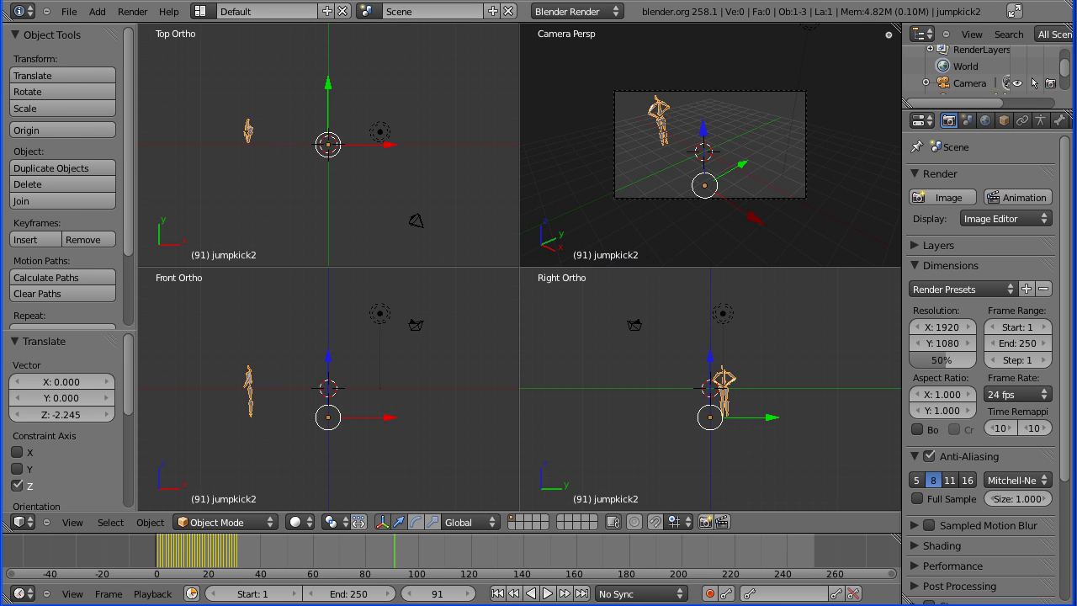
click(236, 564)
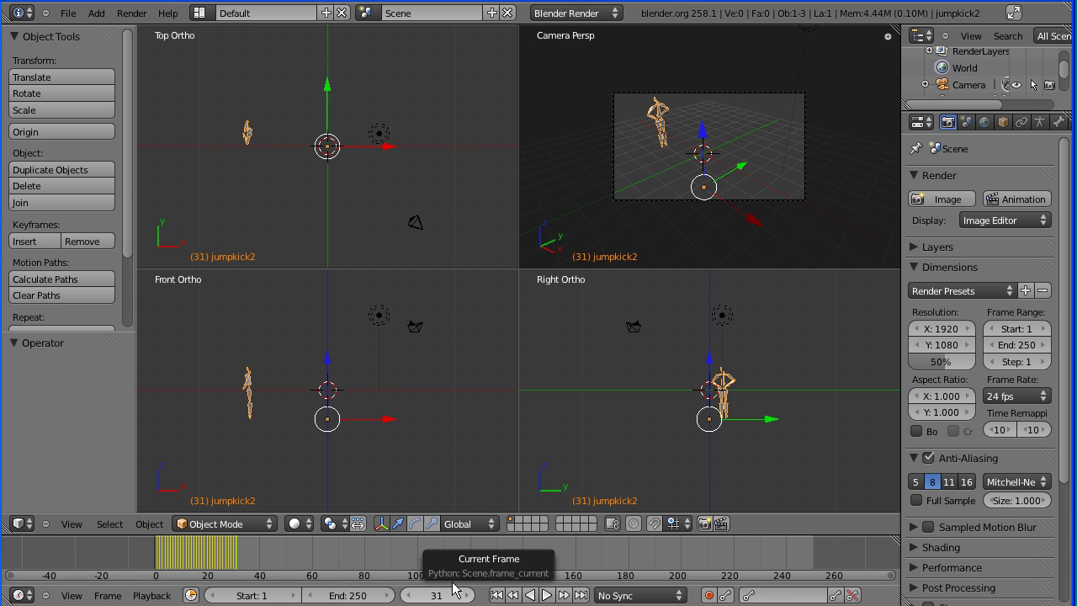
drag(899, 324, 555, 328)
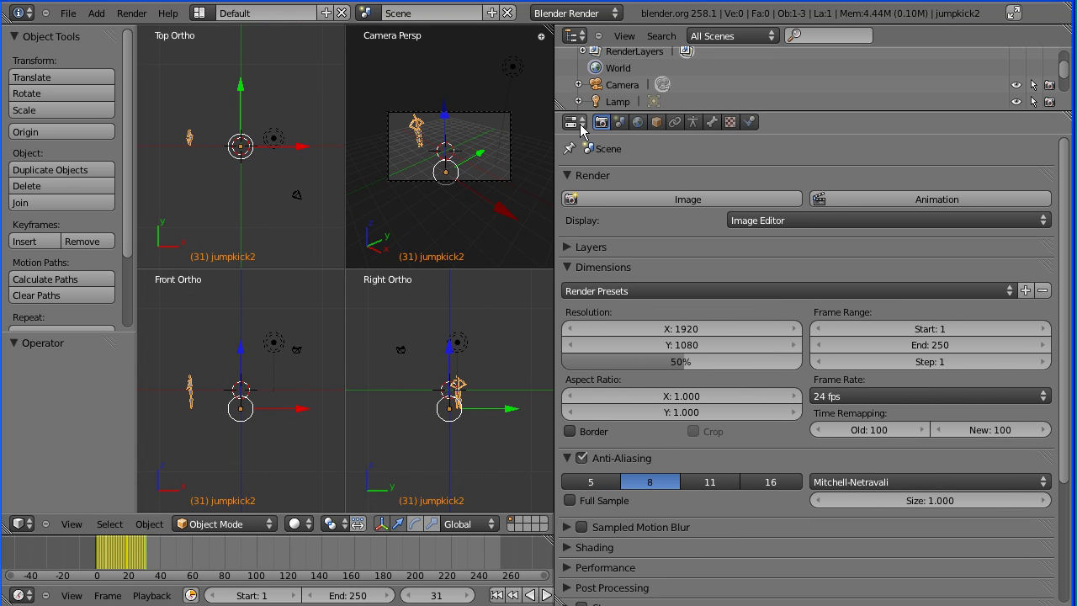
- Turn the Properties area into a DopeSheet and collapse the jumpkick2 action's channels
click(581, 127)
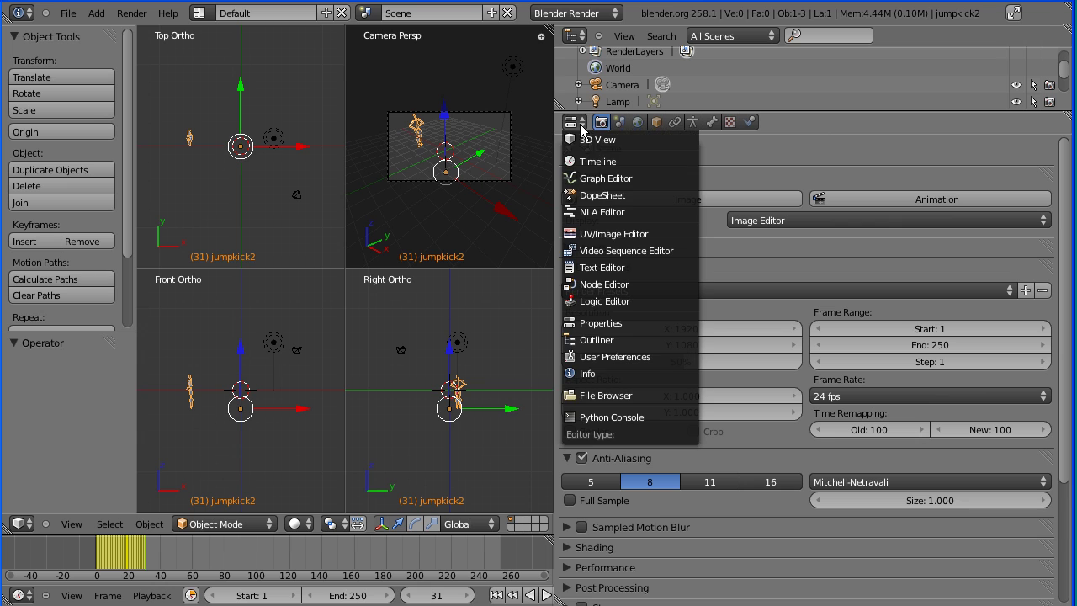
click(649, 203)
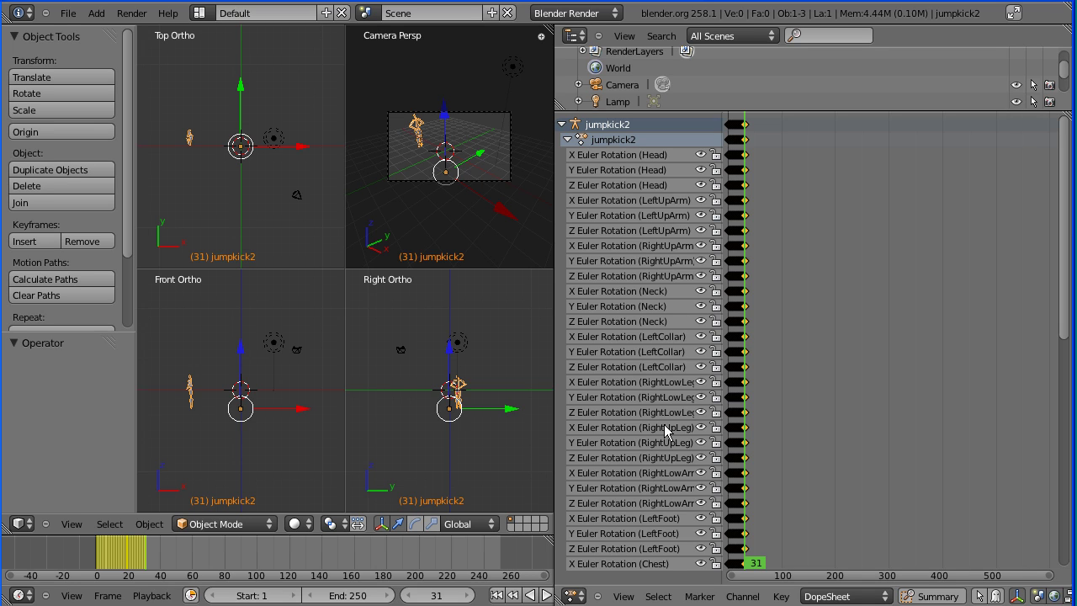
click(569, 141)
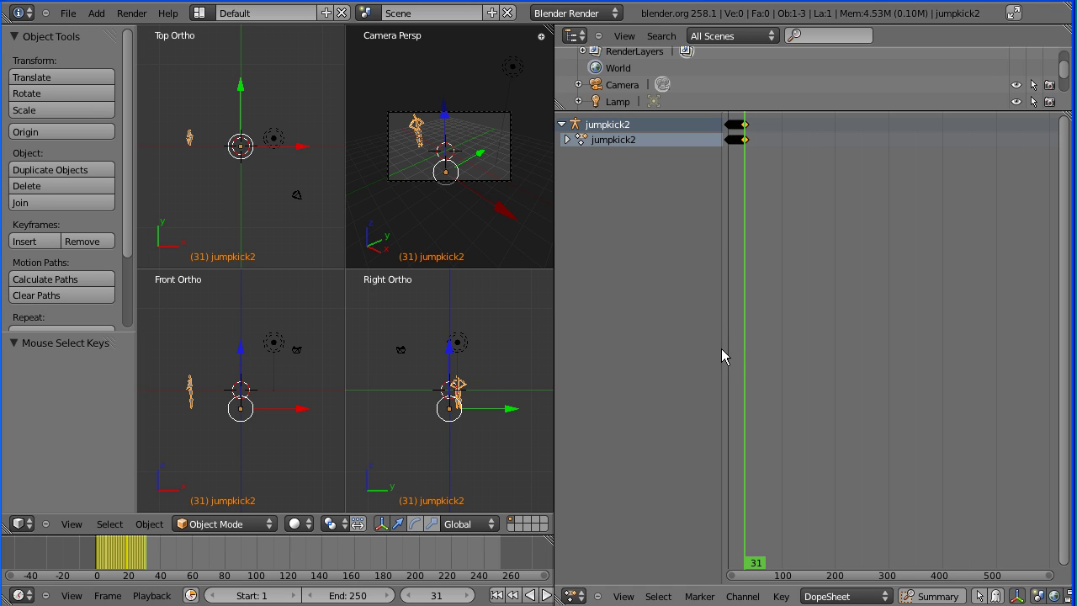
- Narrow the channel name list and zoom the DopeSheet to the keyframes ending at frame 31
drag(723, 356, 652, 348)
scroll(755, 347, up, 5)
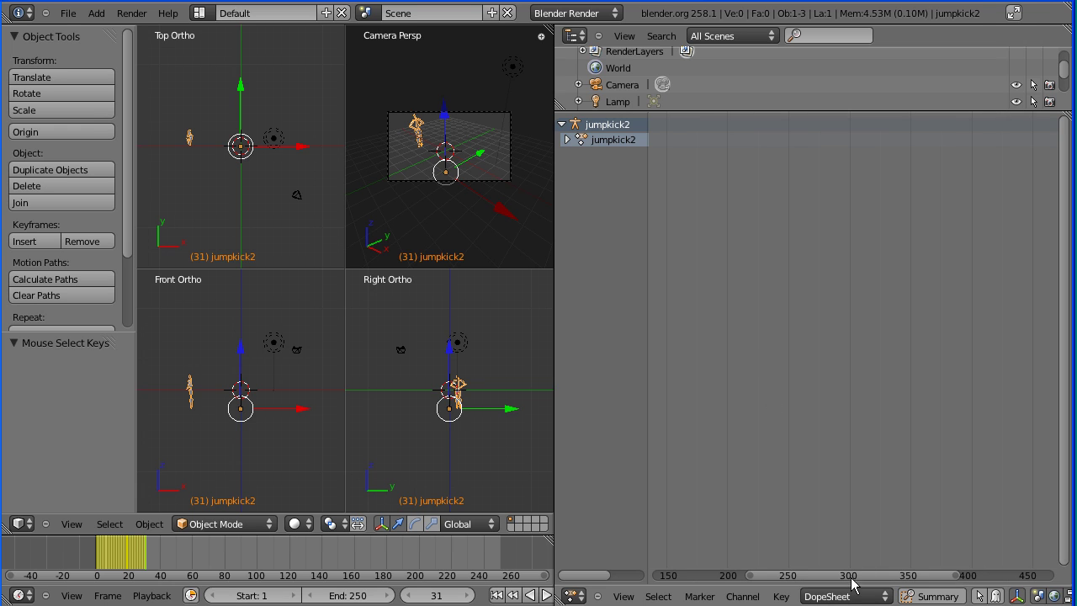
drag(854, 577, 760, 575)
scroll(820, 494, up, 2)
scroll(820, 494, up, 1)
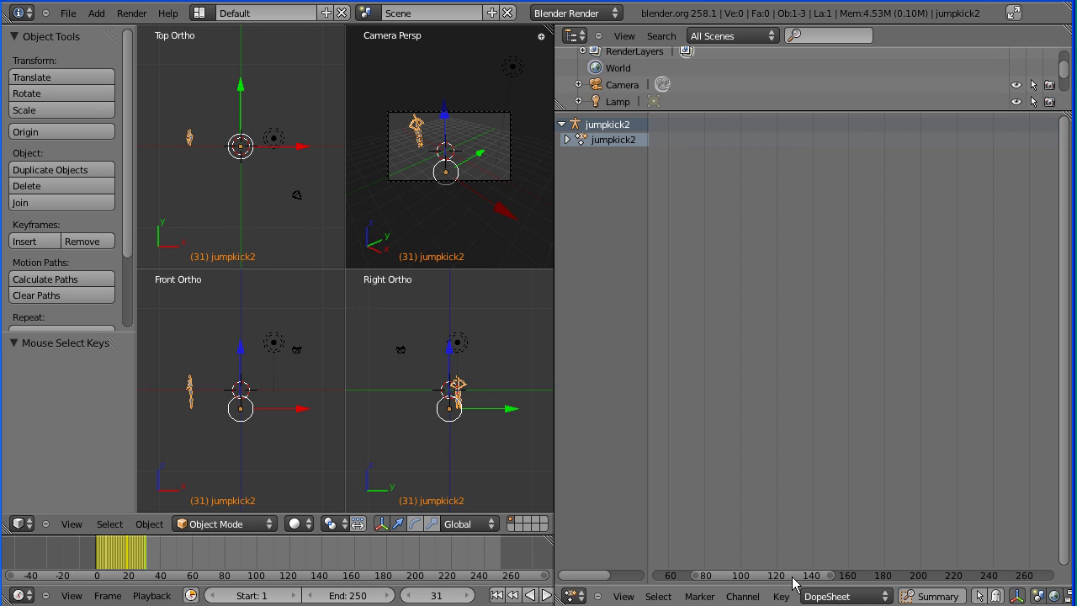
drag(794, 577, 752, 577)
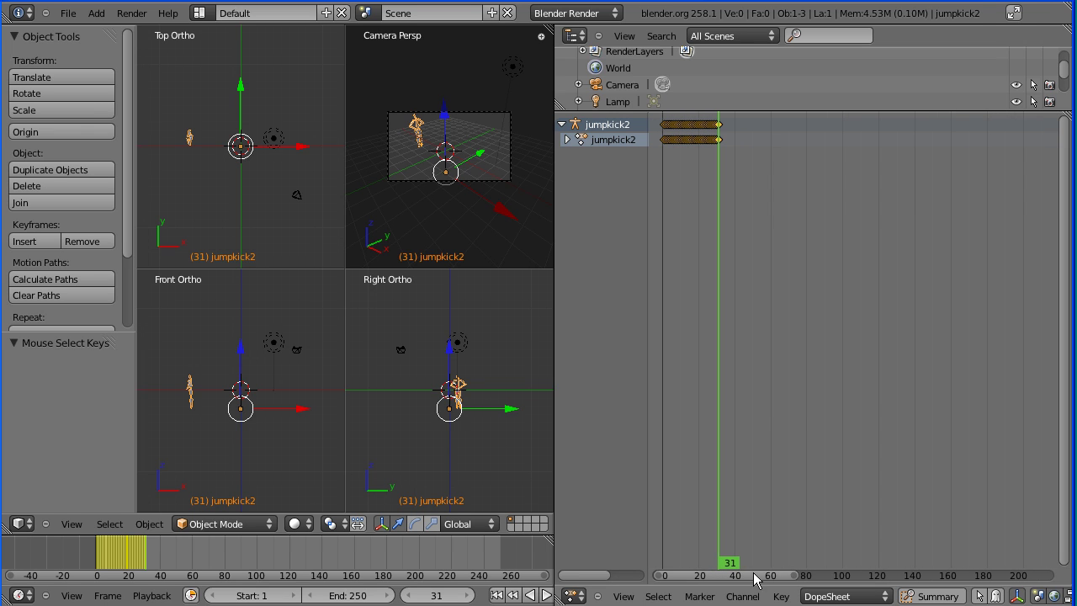
- From frame 1, scale the jumpkick2 keys by 3.957 to about frame 122, and set End to 125
click(495, 596)
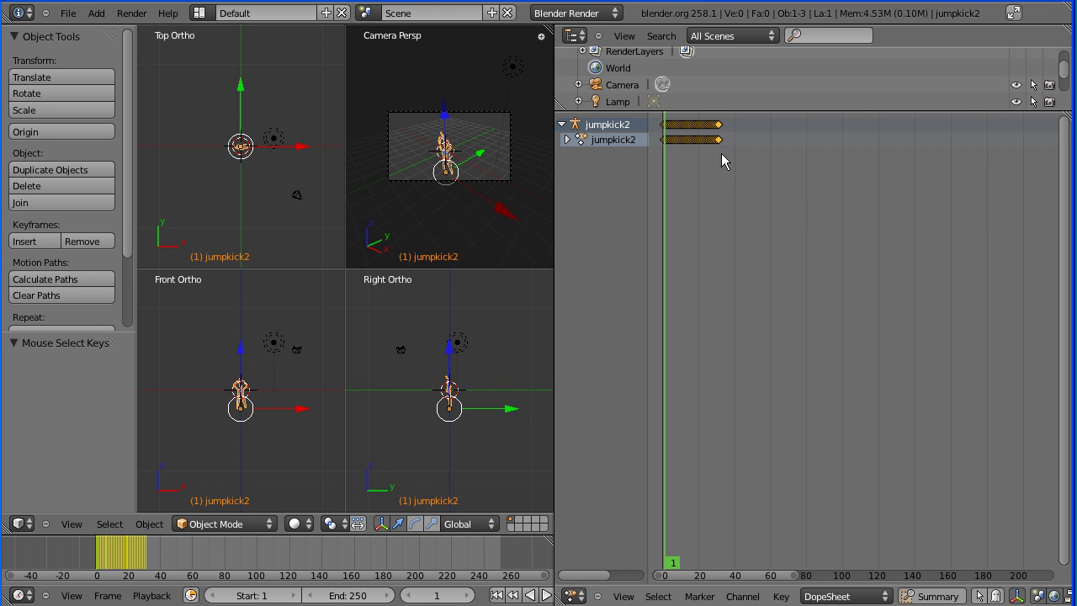
key(s)
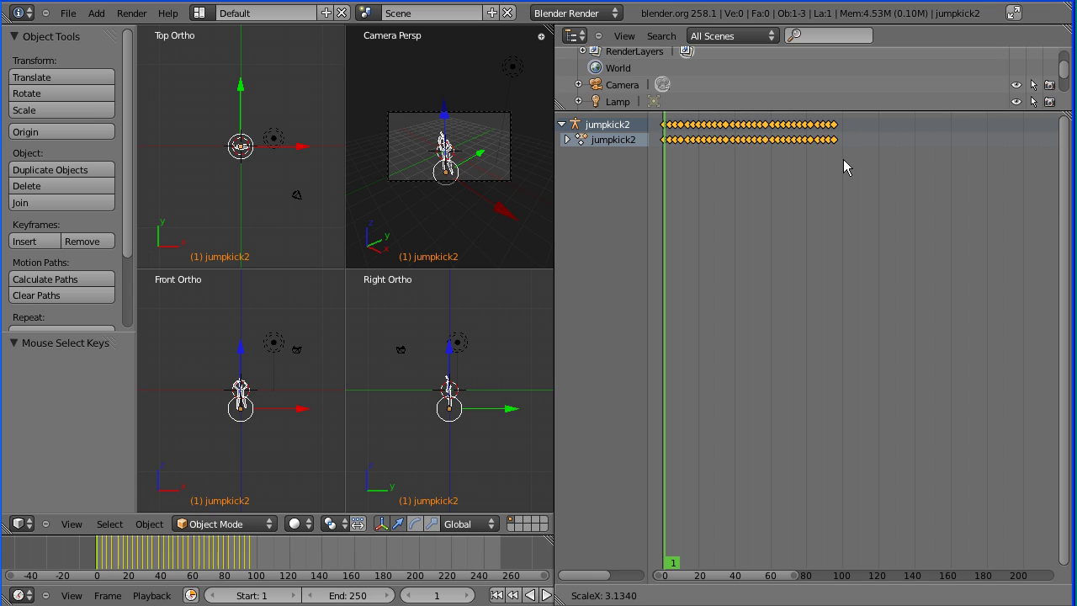
click(891, 160)
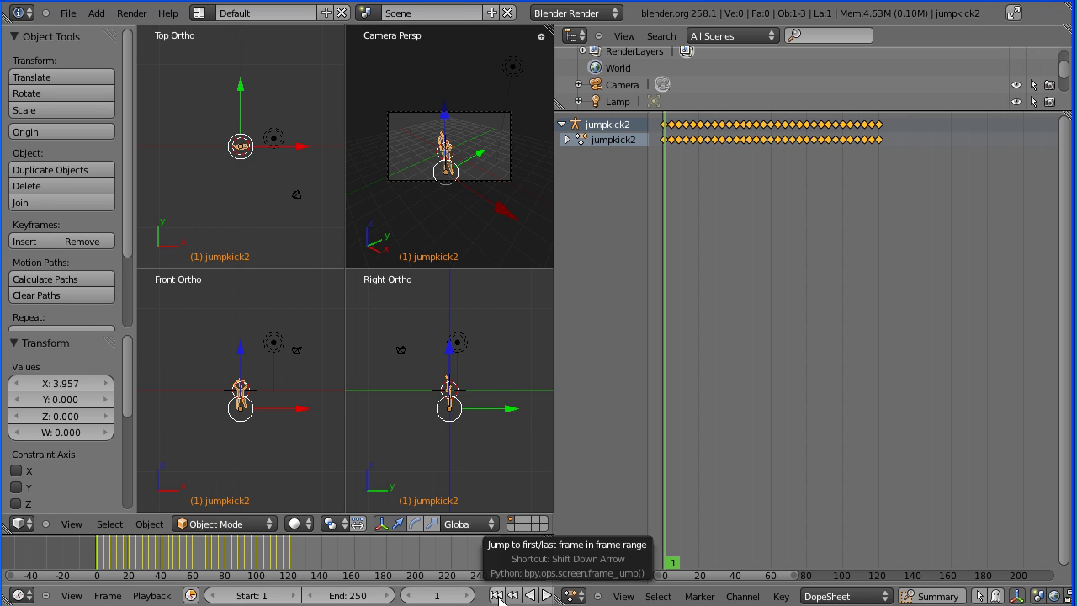
click(357, 596)
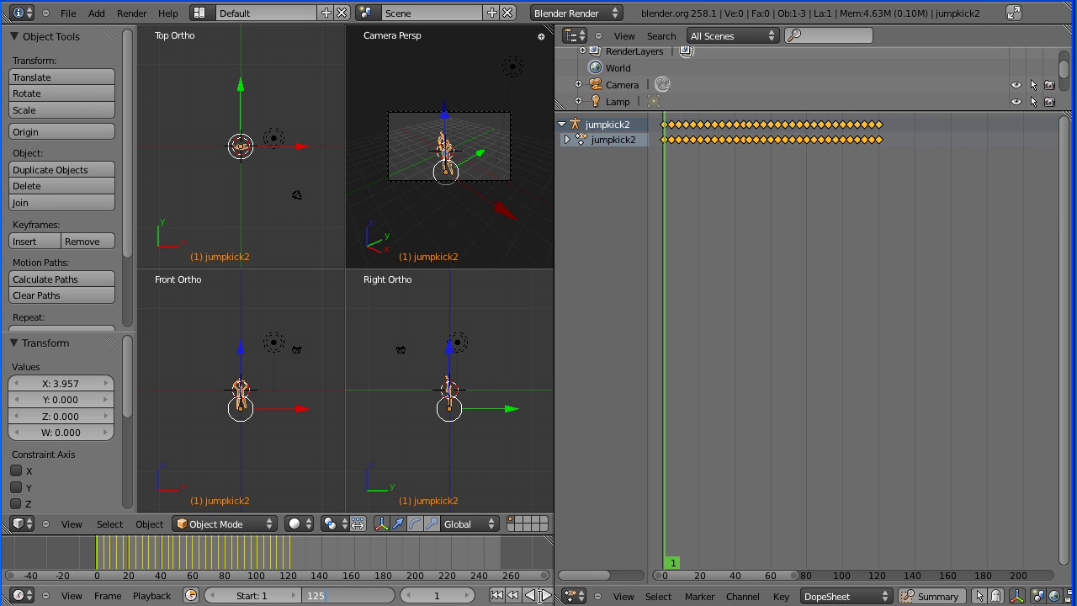
key(Return)
- Play the stretched jumpkick2 animation from the start across the 125-frame range
click(547, 596)
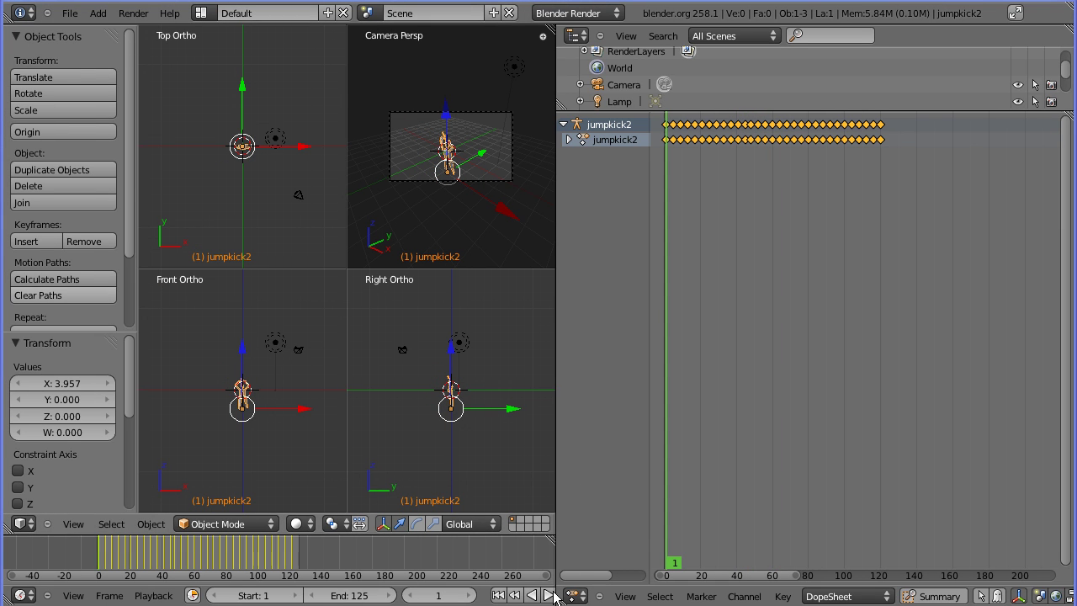
click(548, 595)
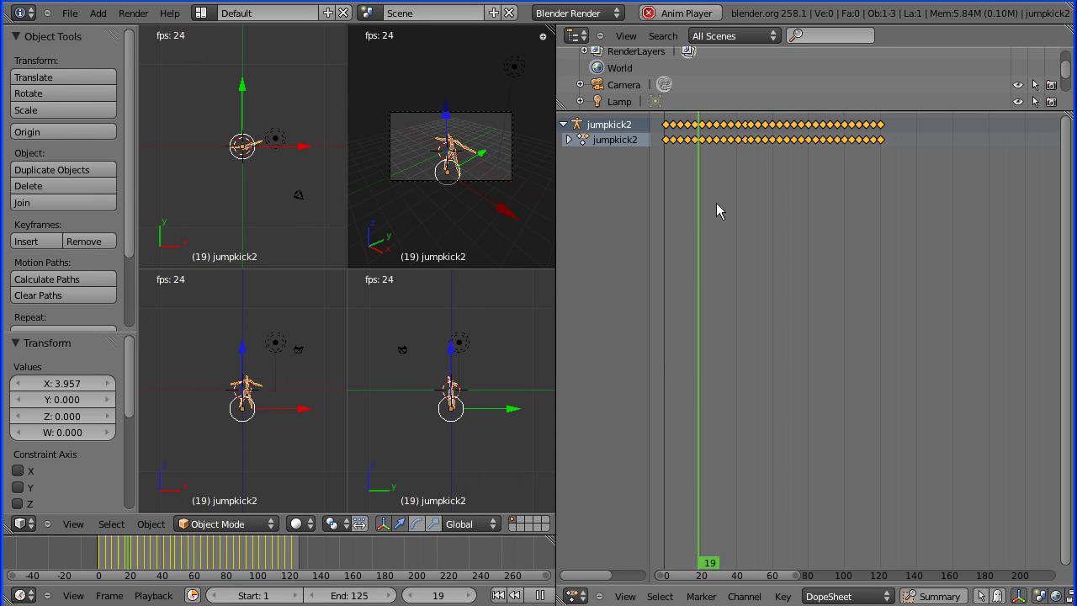